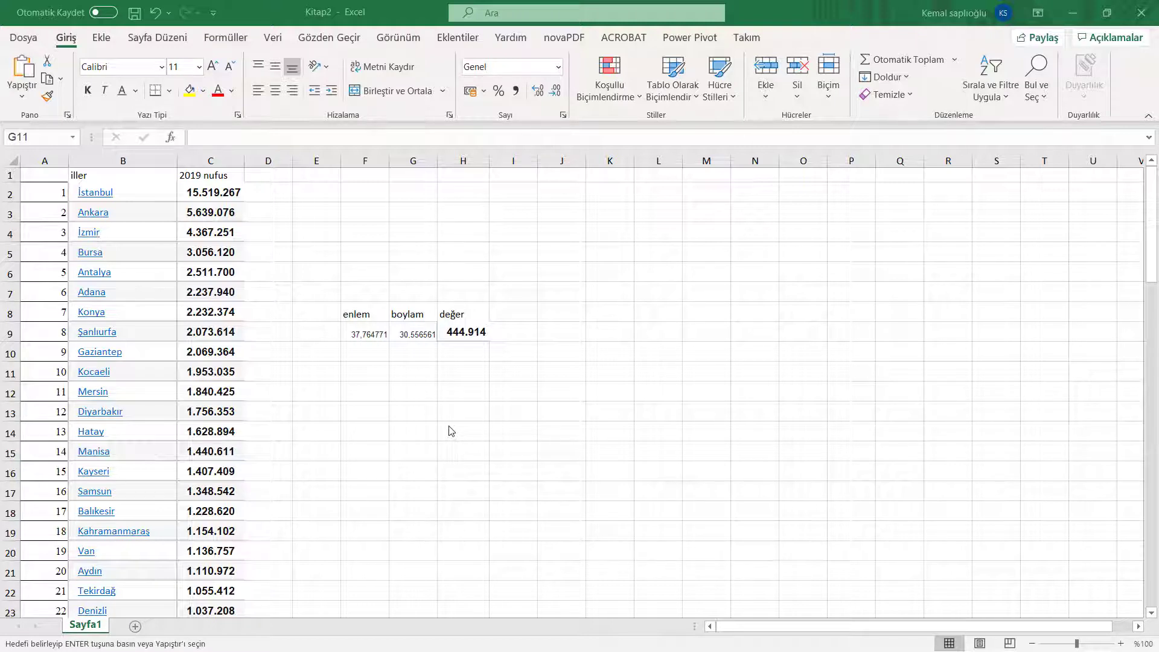
Step: Paste enlem 37.764771, boylam 30.556561 and değer 444.914 into row 9 beside the province list
key(ctrl+v)
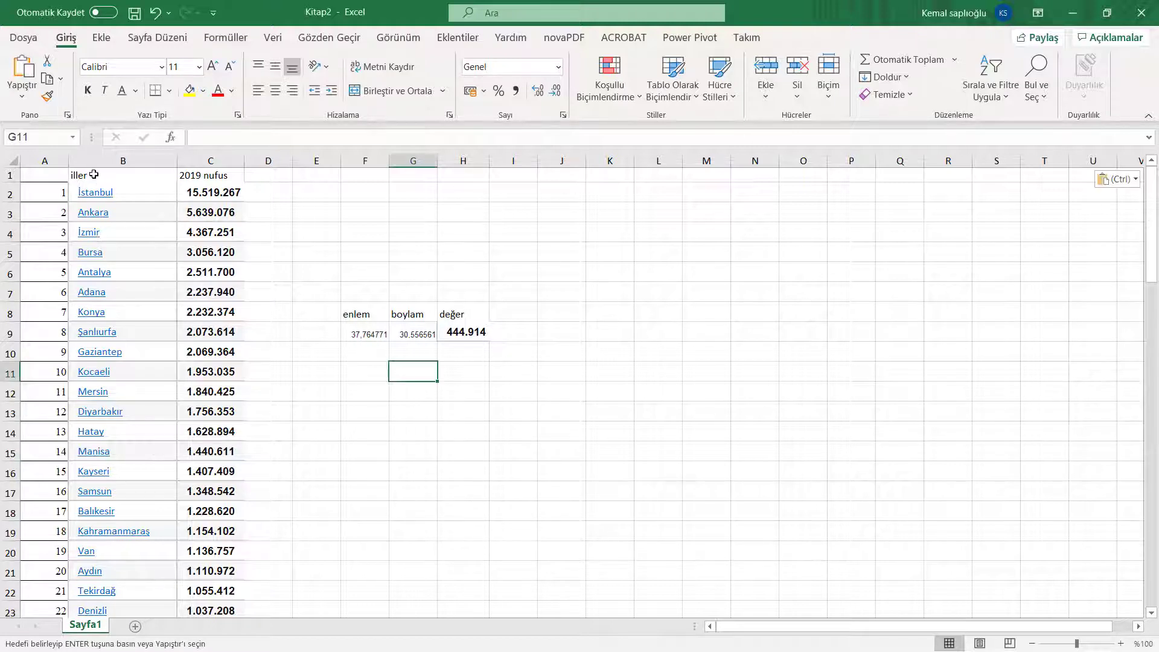
Step: Select the province names and 2019 populations in B:C down to row 82 and launch 3D Maps
drag(95, 174, 209, 647)
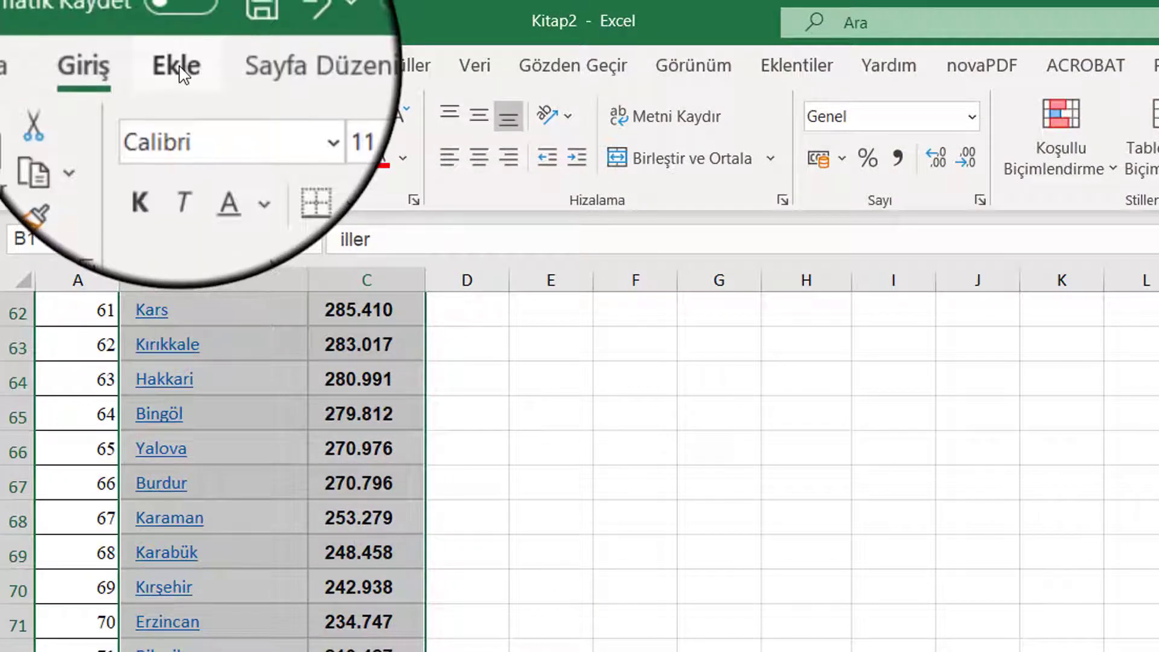
click(177, 66)
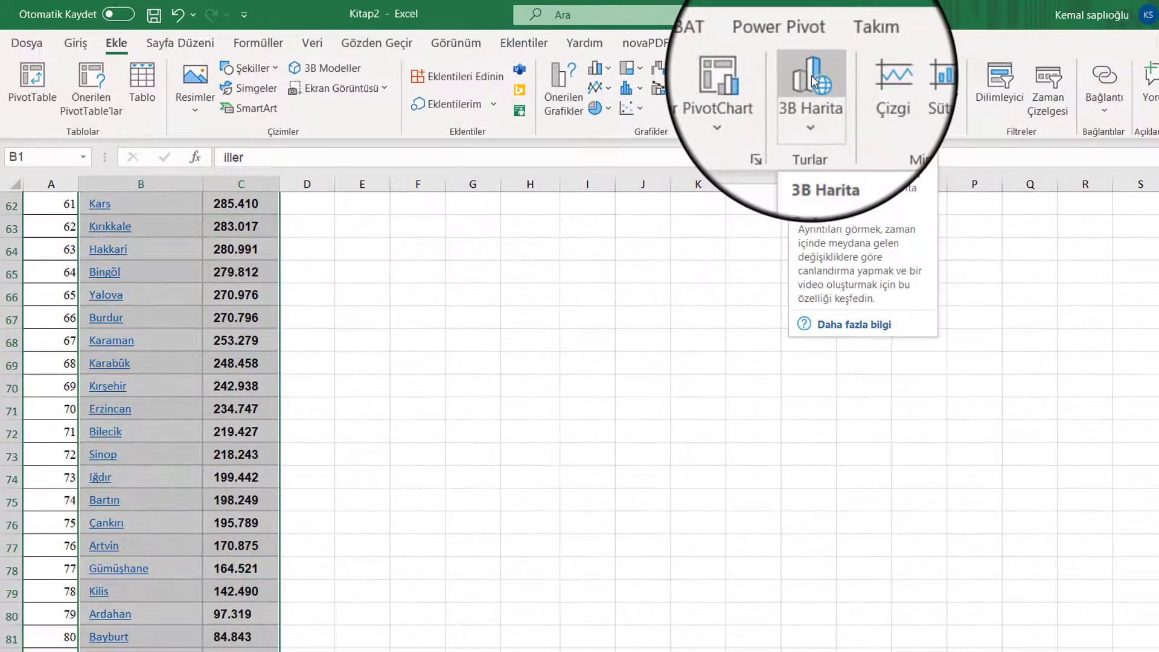
click(812, 75)
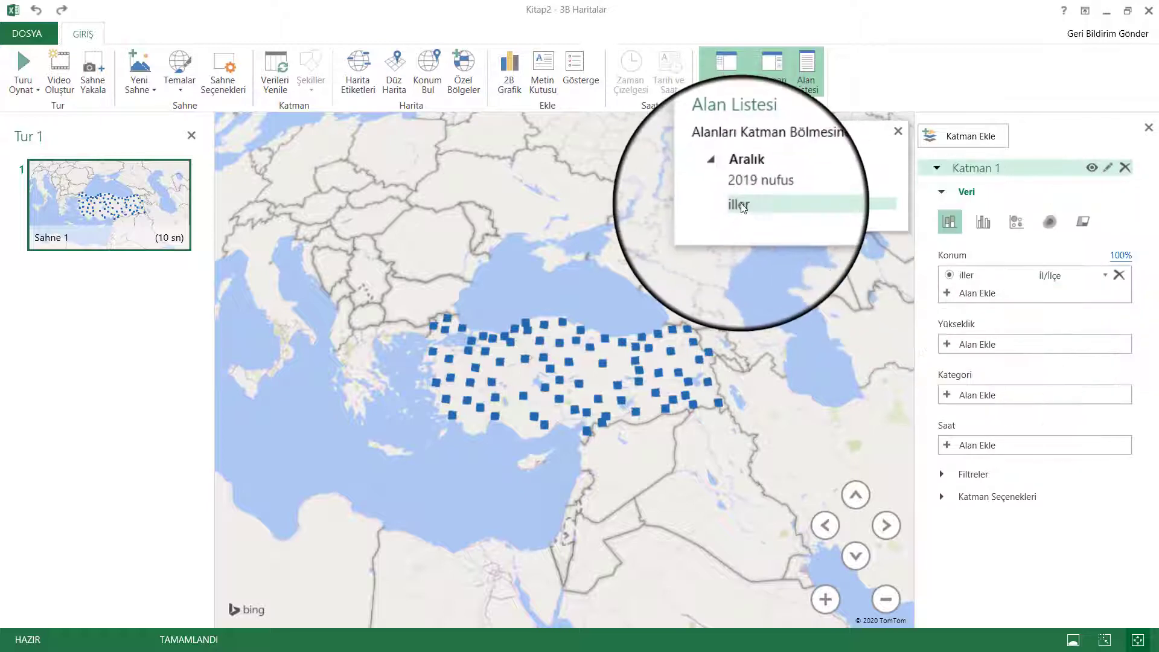
Step: Set iller as the İl/İlçe location and 2019 nufus as the column height
drag(739, 203, 1006, 289)
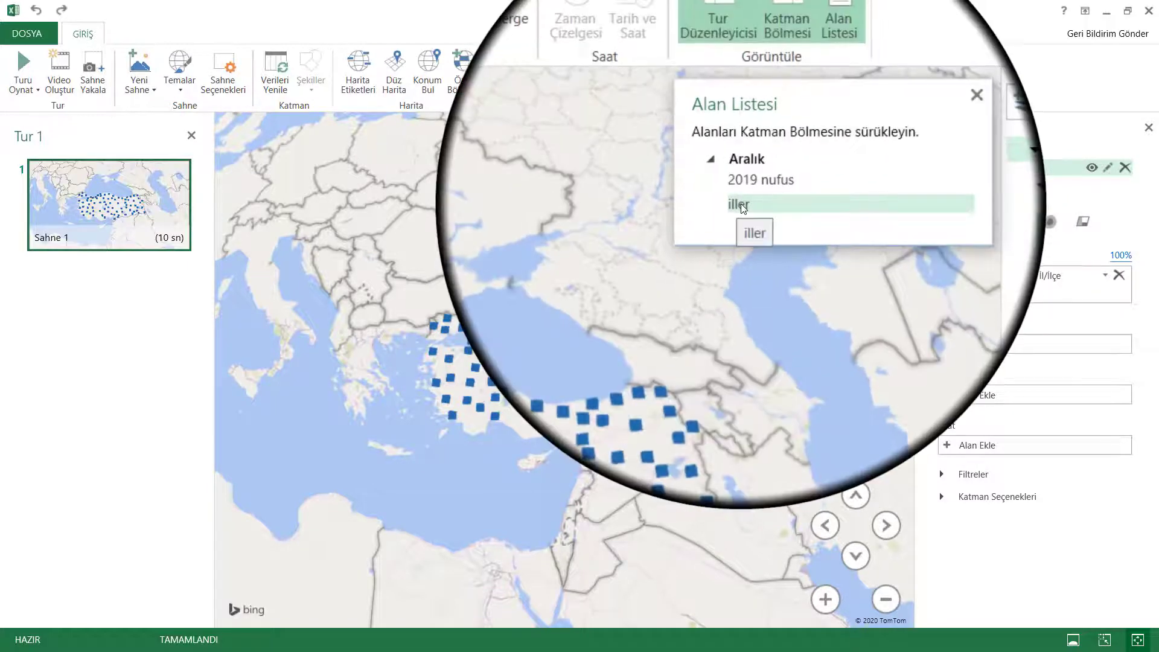
click(1104, 276)
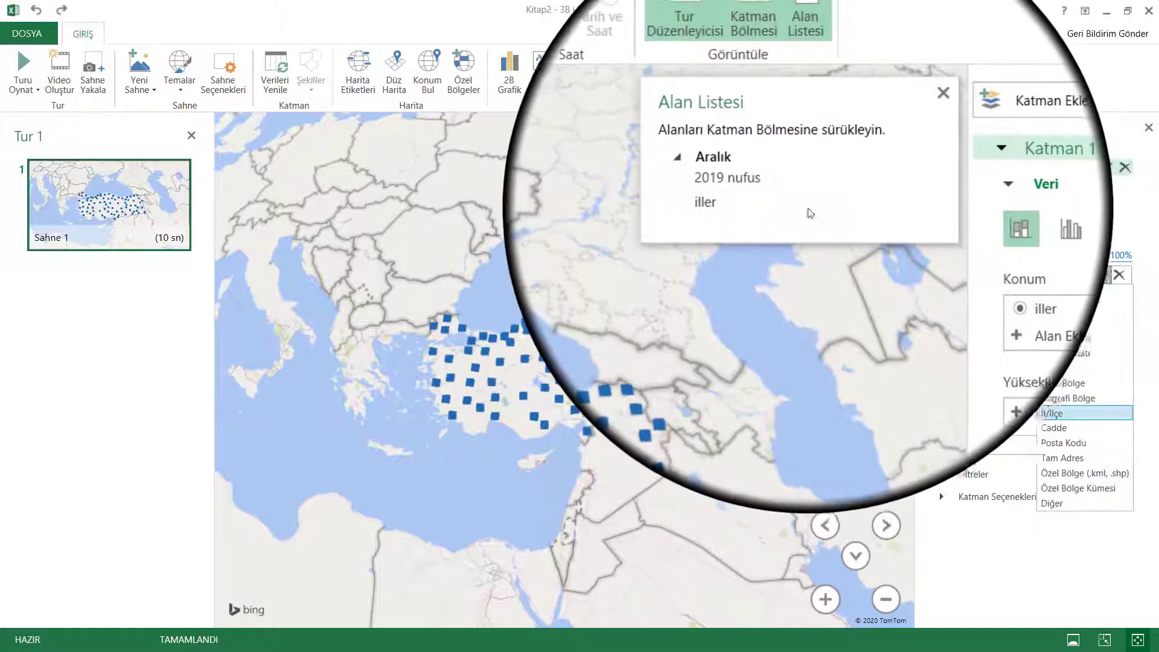
click(808, 204)
drag(755, 187, 977, 353)
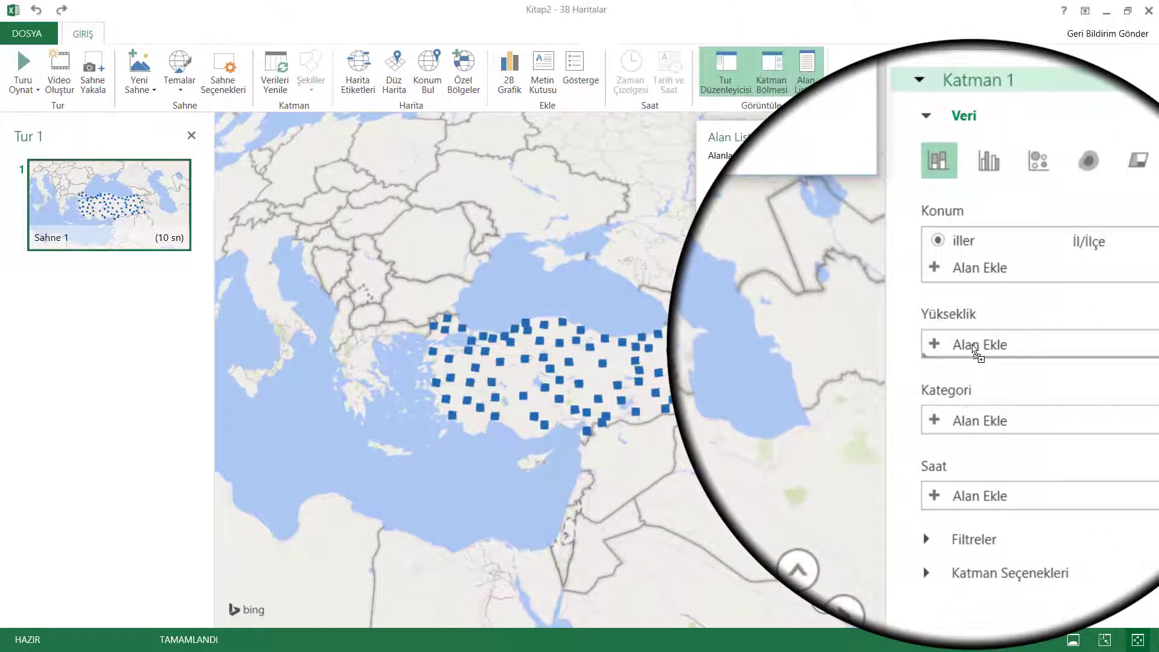
drag(974, 350, 976, 351)
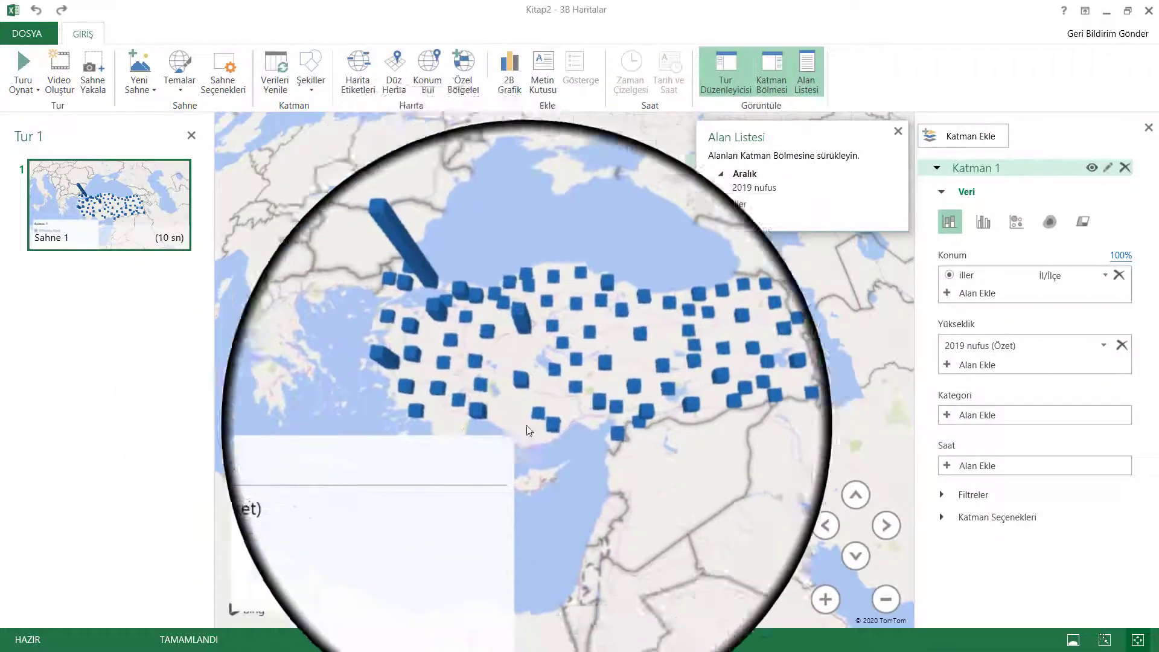
mouse_move(650, 324)
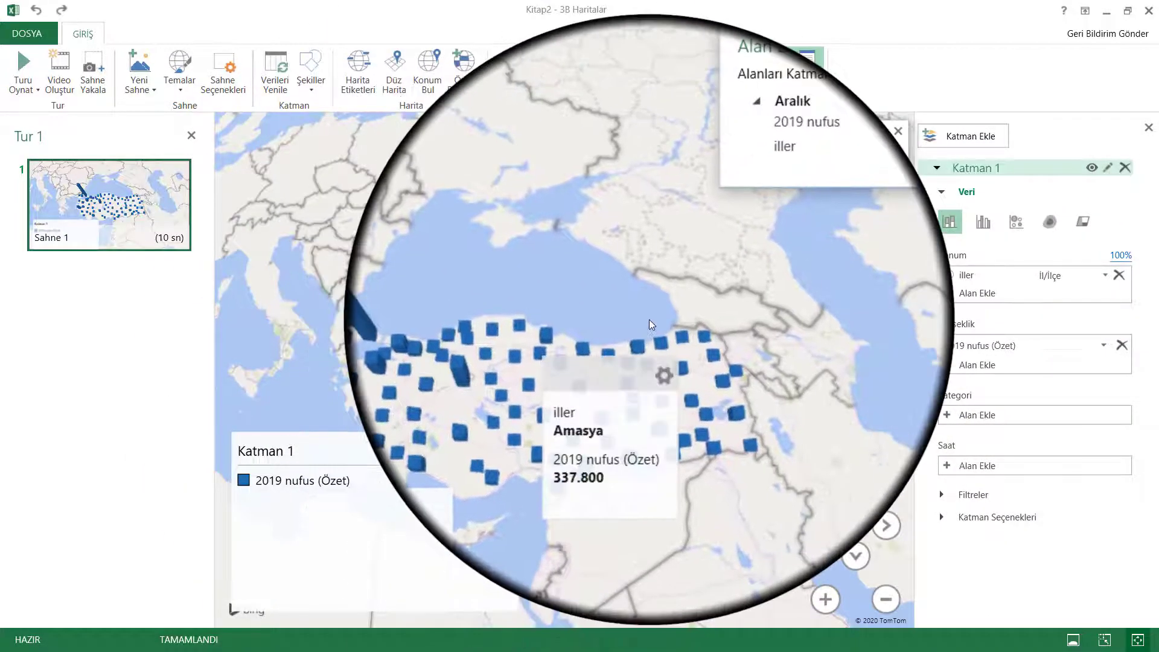
scroll(597, 362, up, 3)
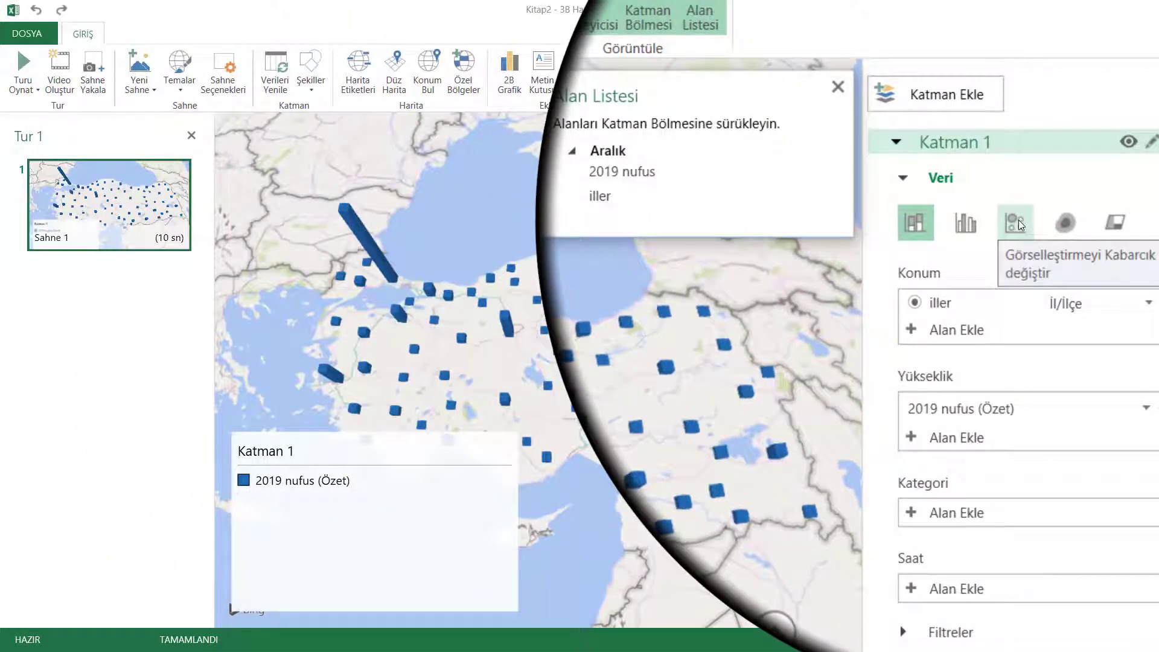
Step: Switch the layer through bubble and heat map to province regions shaded by population, then close 3D Maps
click(1019, 221)
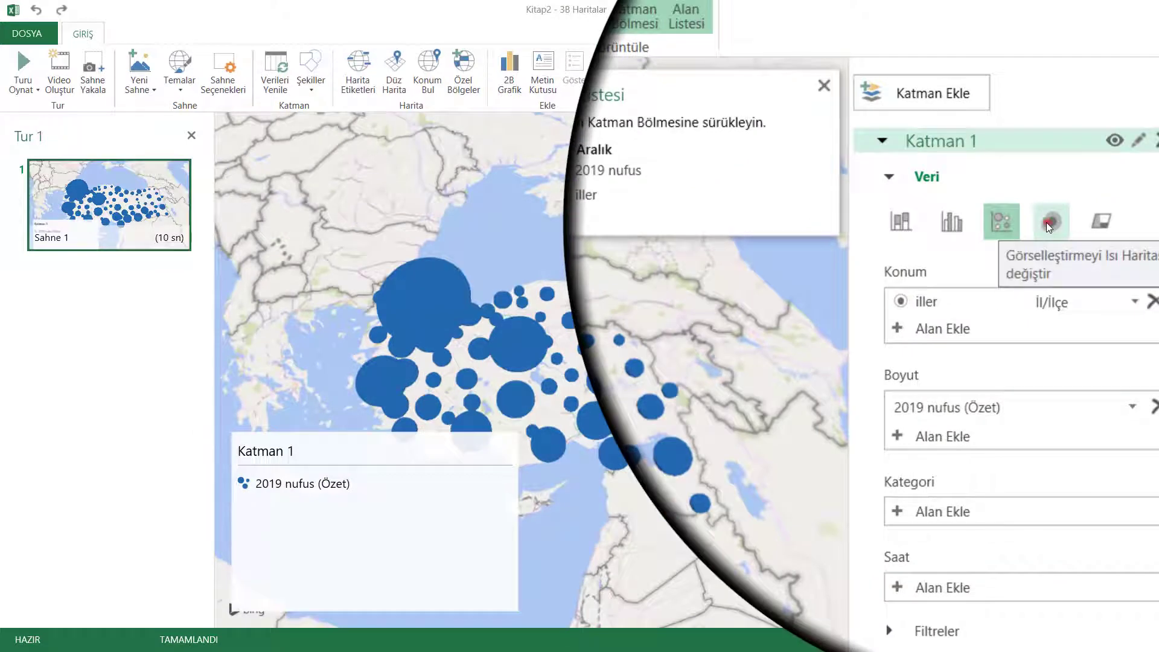
click(1049, 223)
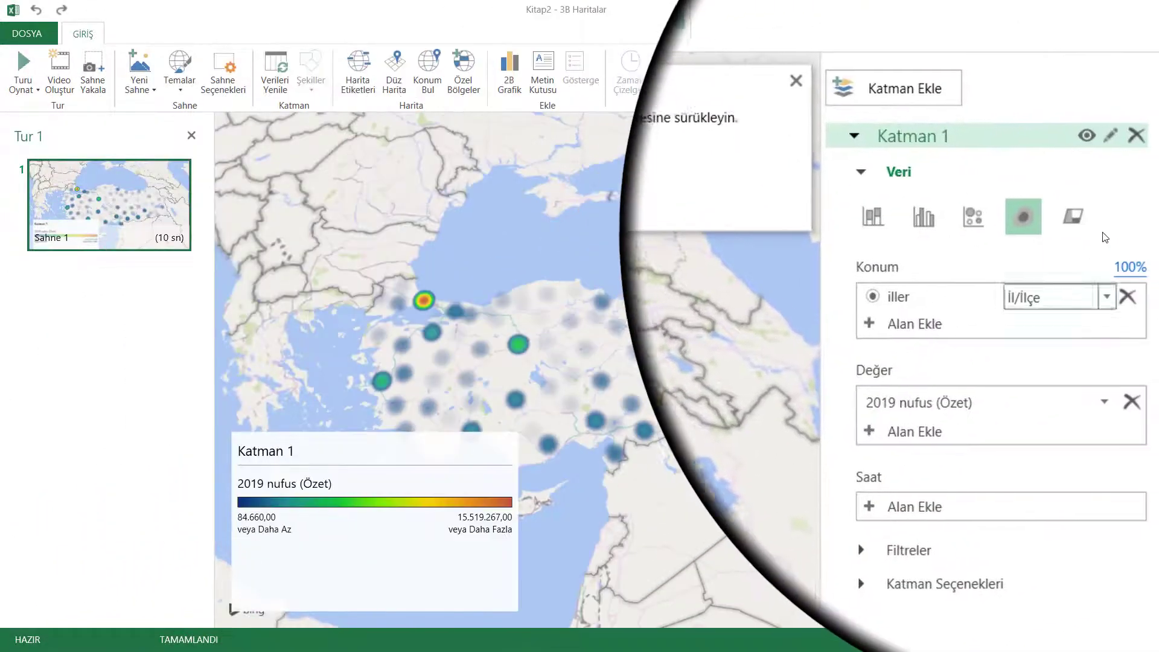
click(1084, 223)
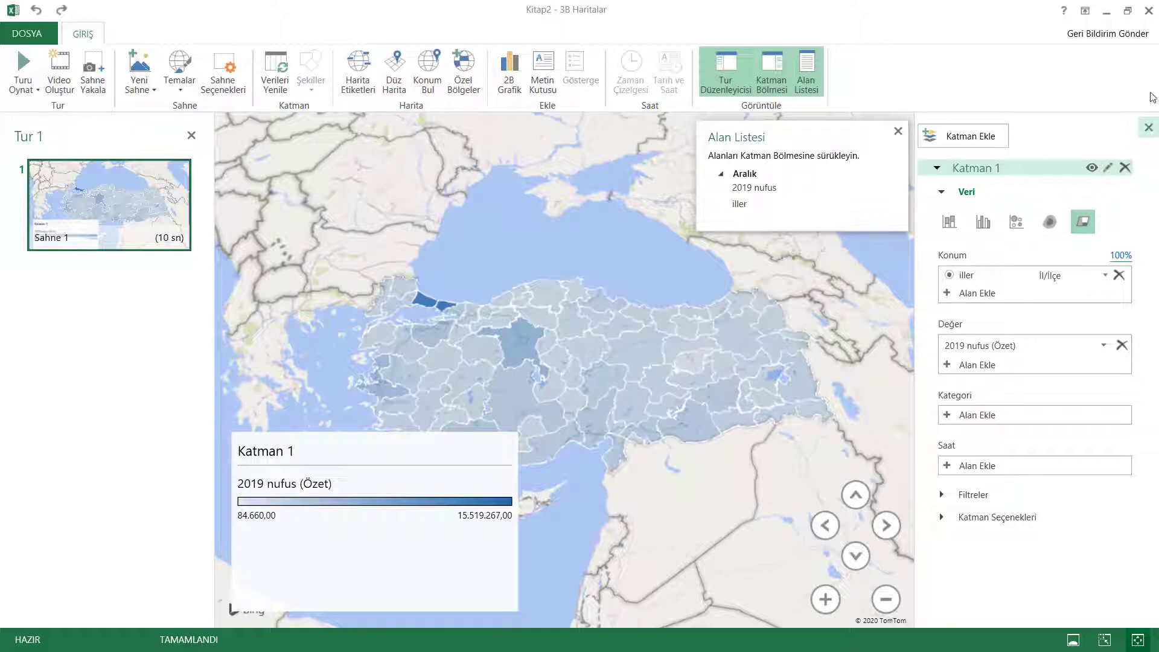
click(1149, 10)
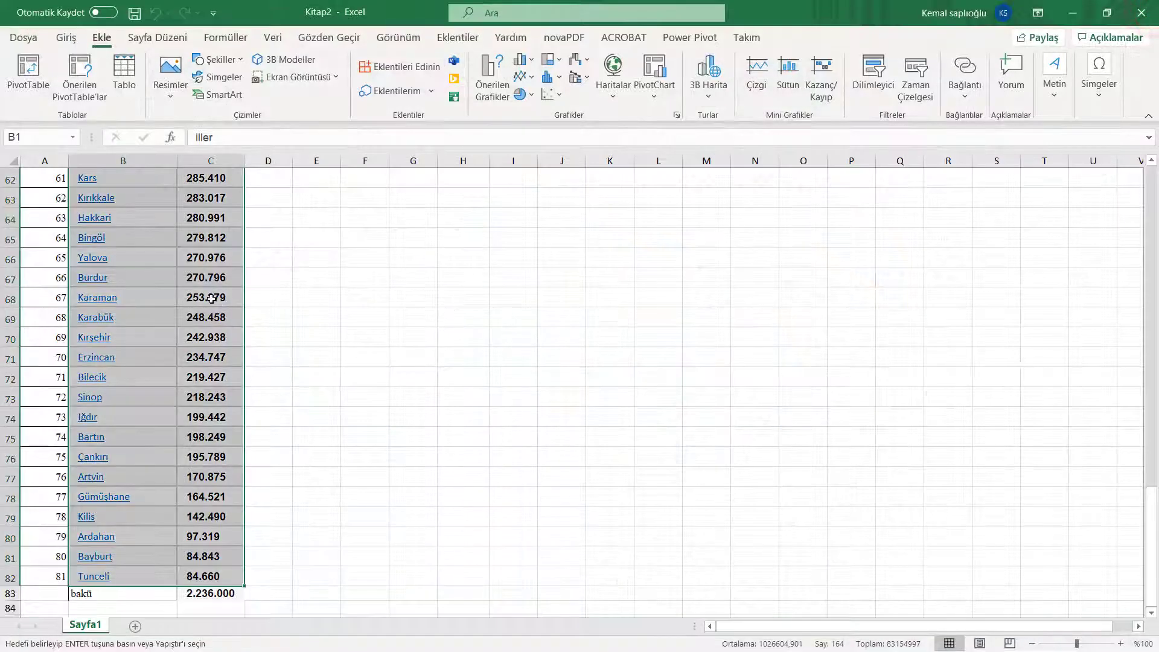
Step: Select B1:C83, now including the bakü row, and start a new 3D Maps tour, Tur 2
click(377, 258)
scroll(363, 256, up, 11)
scroll(332, 258, up, 5)
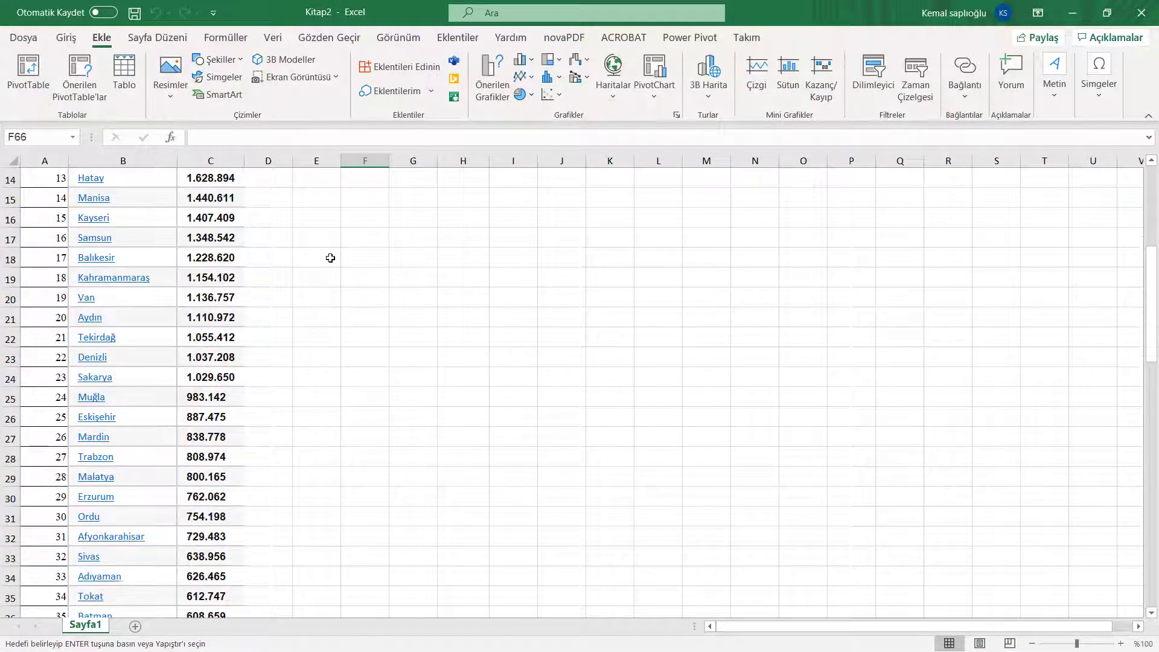
scroll(330, 258, up, 5)
drag(103, 231, 245, 649)
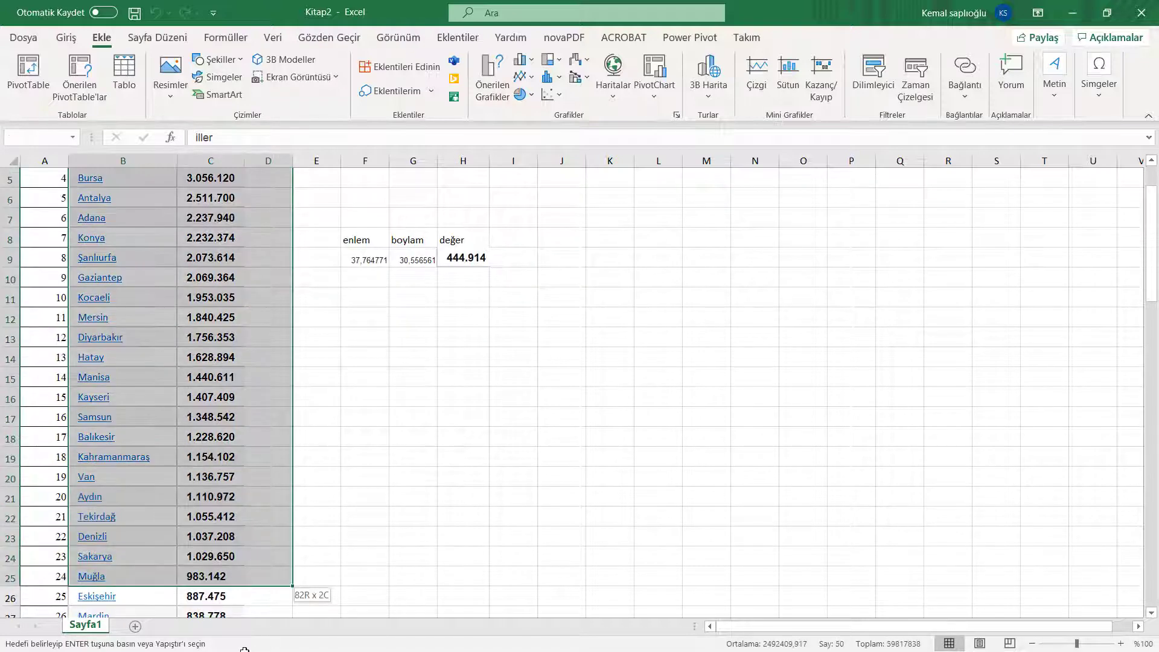
drag(245, 649, 229, 594)
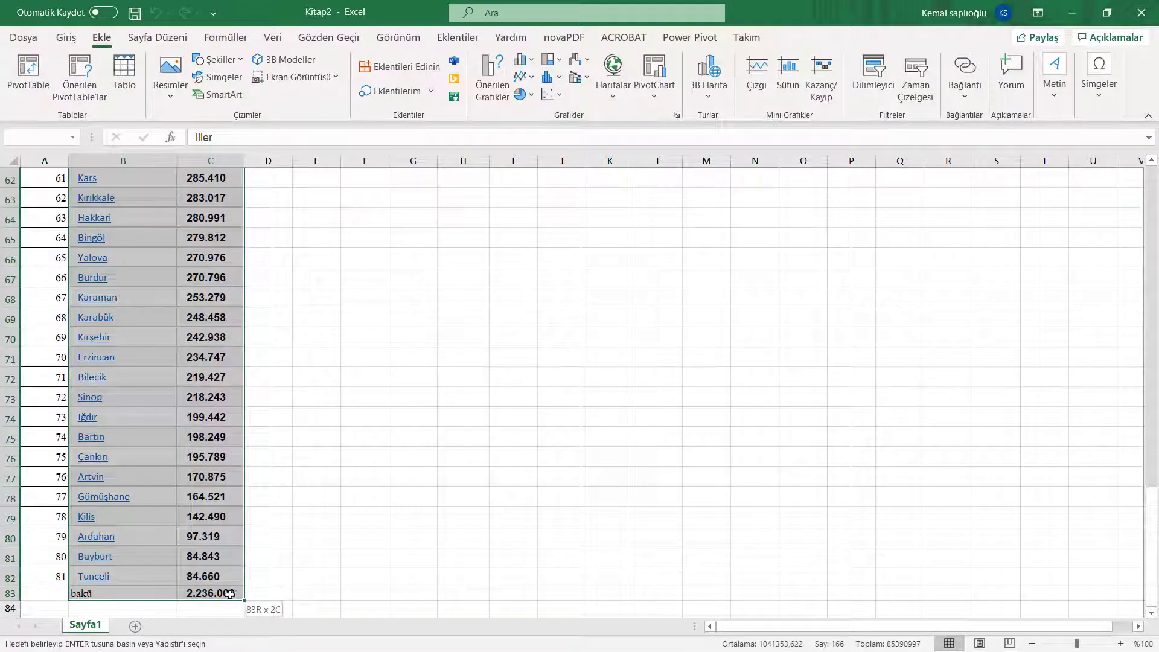
click(716, 72)
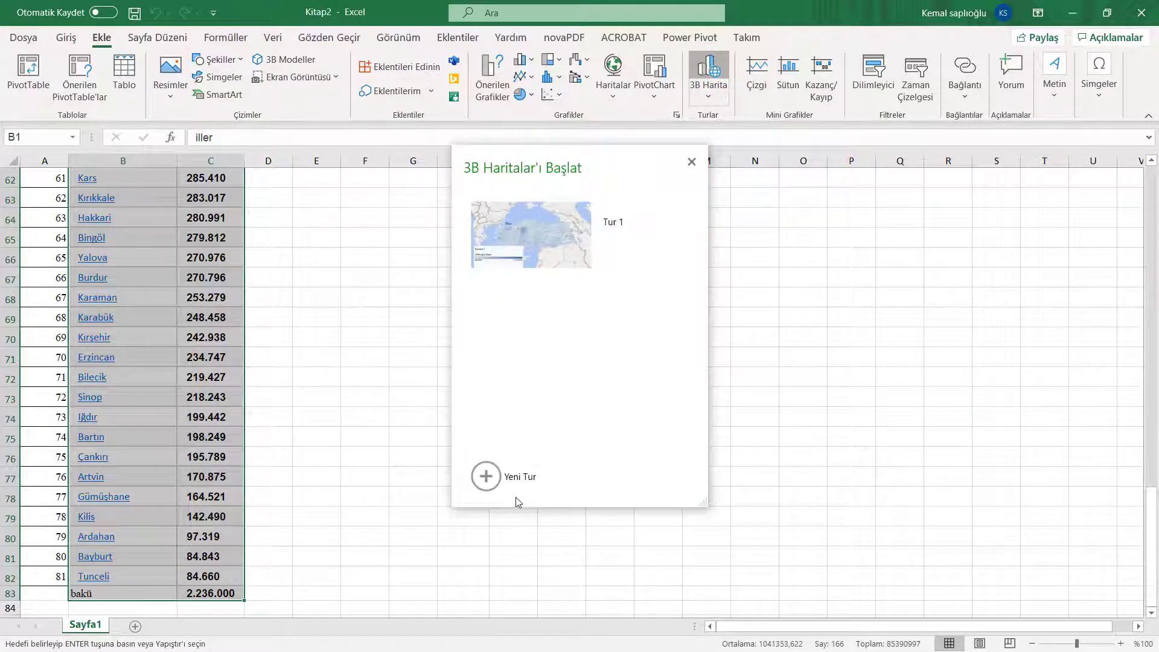
click(486, 479)
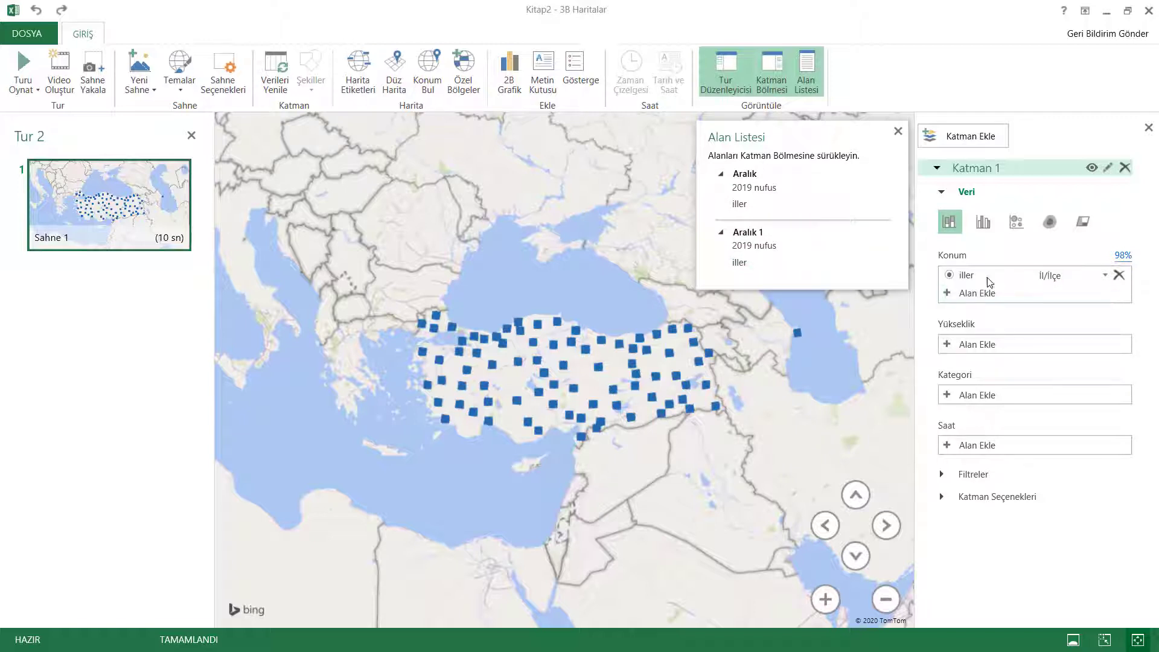
Step: Add 2019 nufus as the value and switch Tur 2 from heat map to shaded province regions
drag(755, 247, 965, 344)
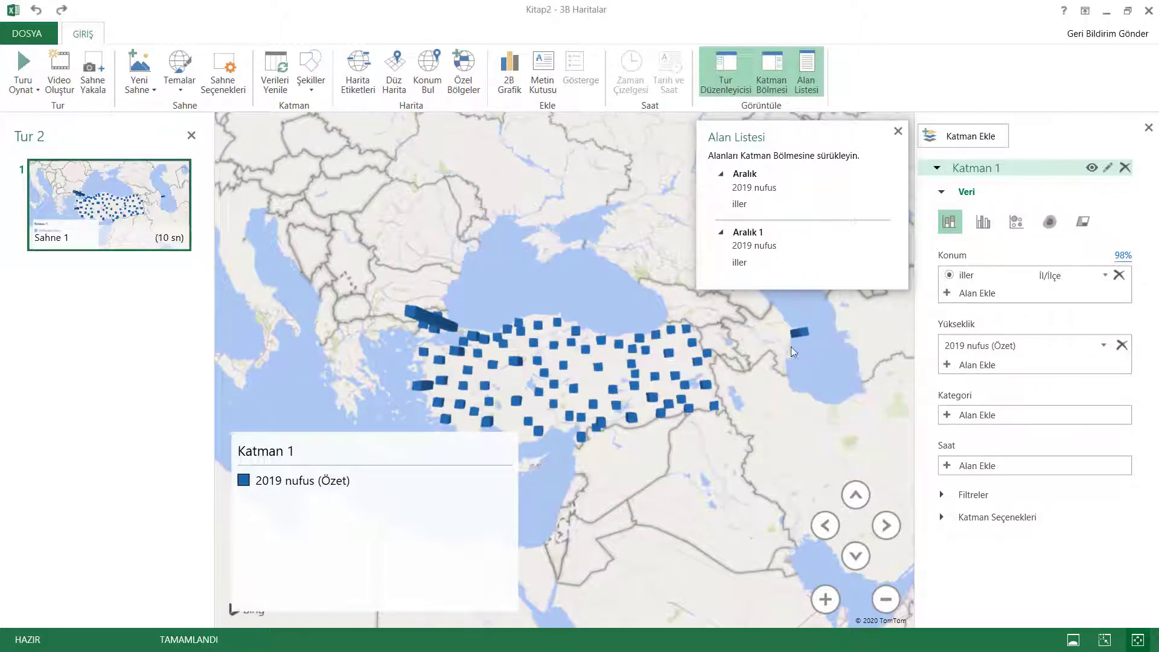
mouse_move(798, 333)
click(1050, 223)
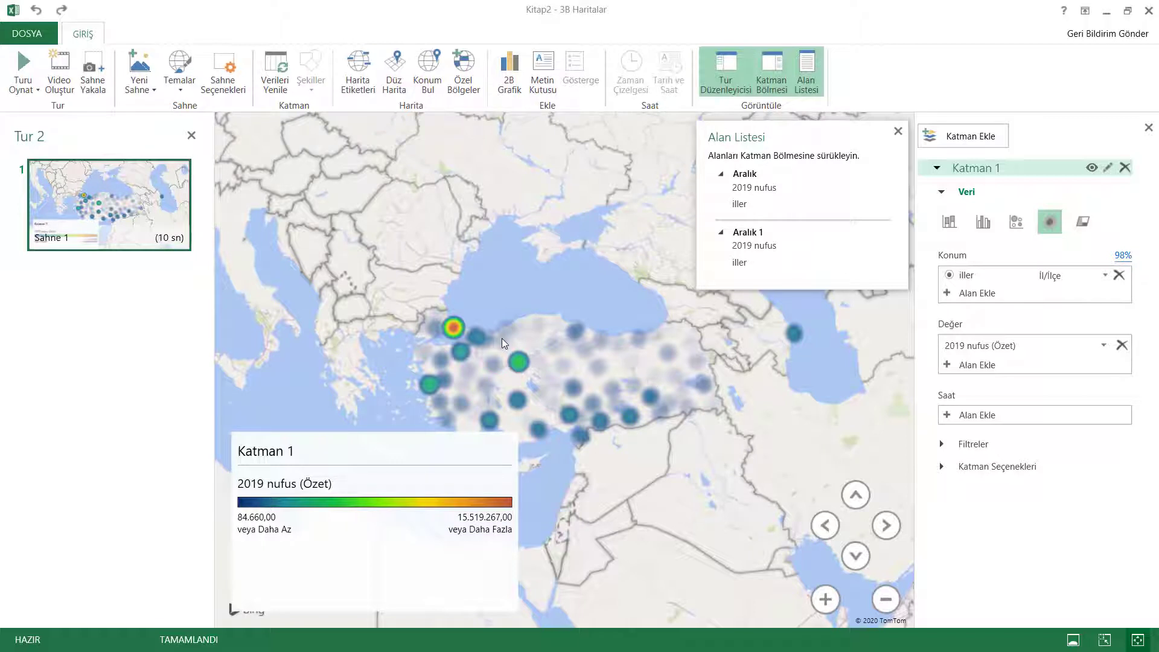
click(1083, 221)
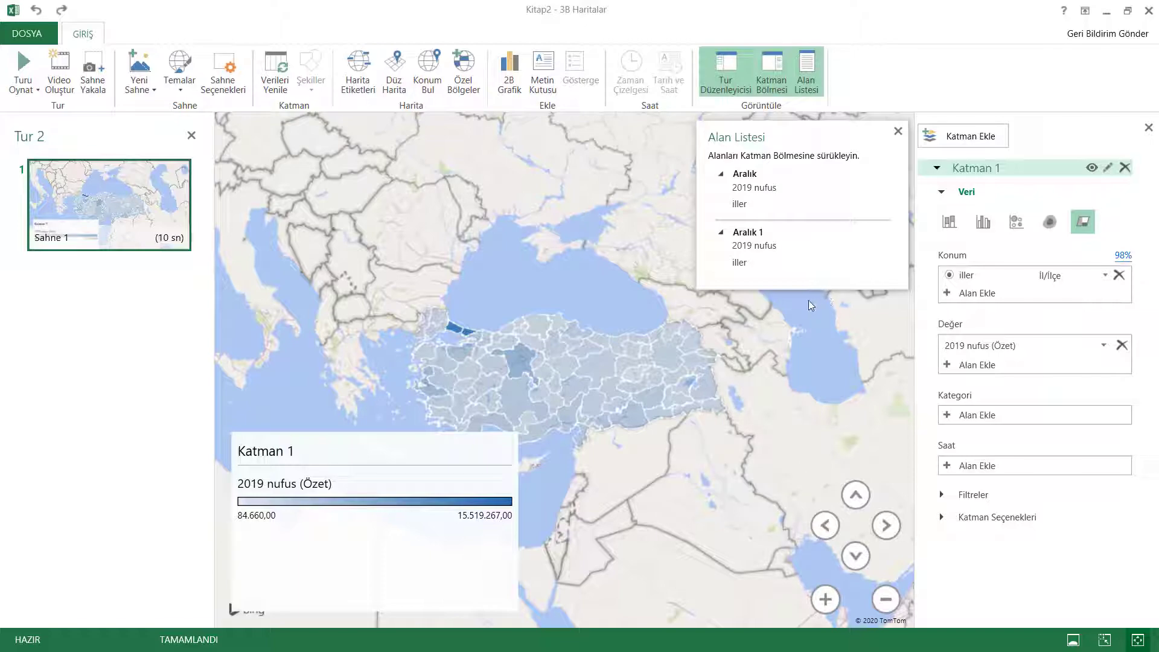
Step: Close 3D Maps, select the enlem/boylam/değer cells F8:H9, and start a new tour, Tur 3
click(1149, 10)
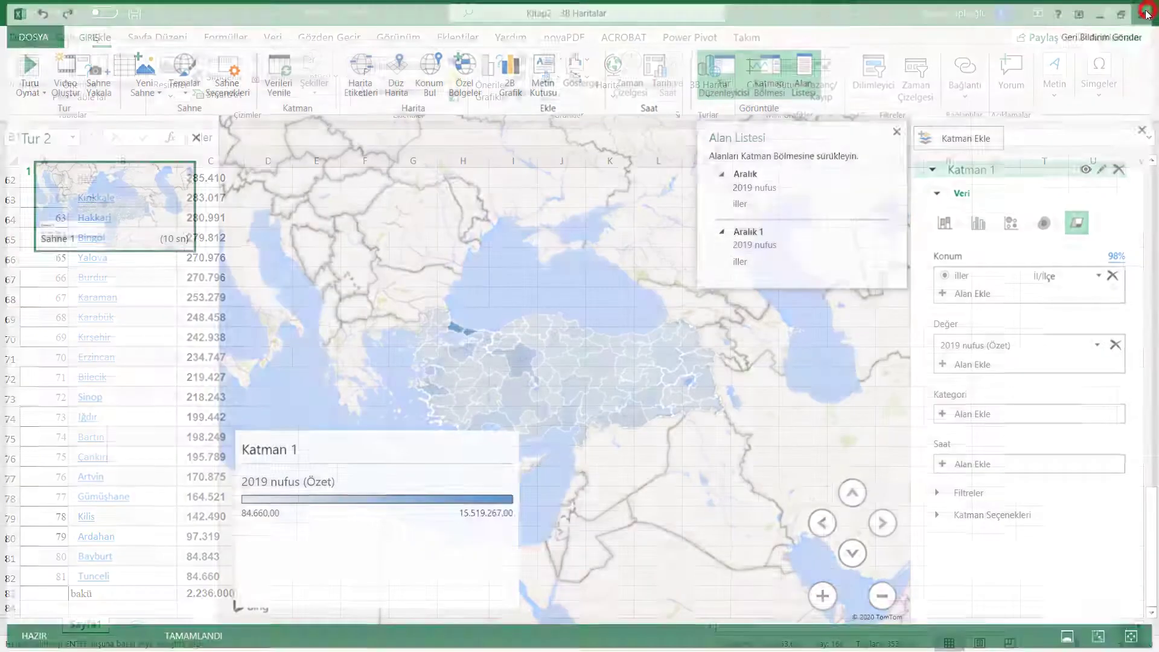
scroll(405, 352, up, 13)
scroll(380, 332, up, 7)
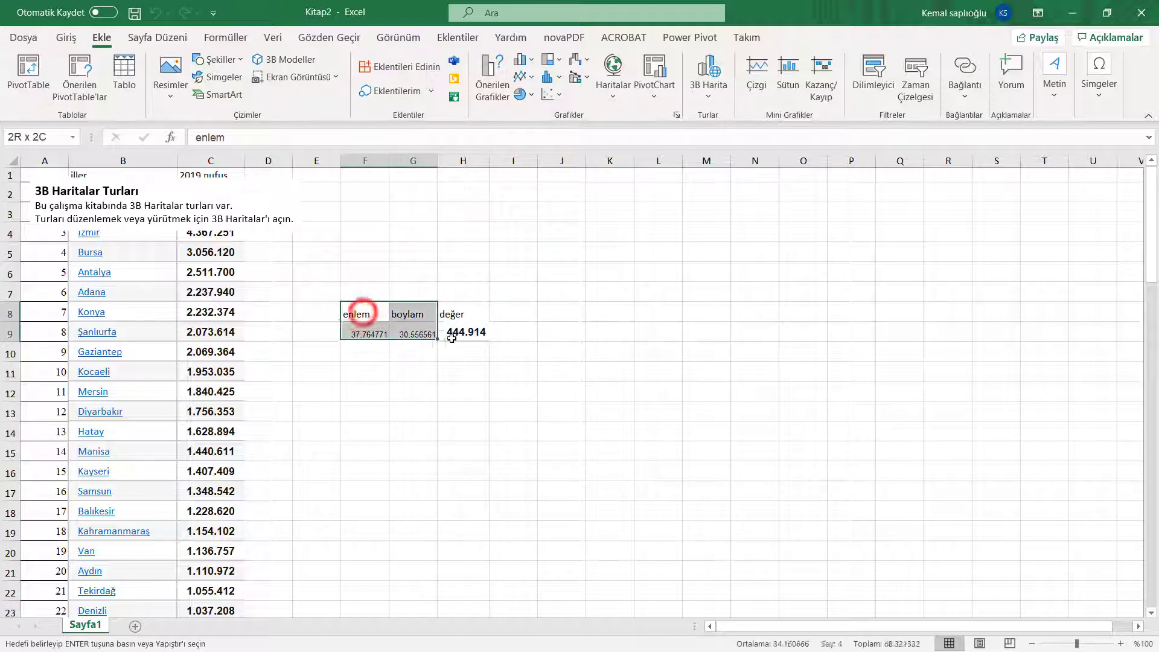
drag(362, 312, 480, 336)
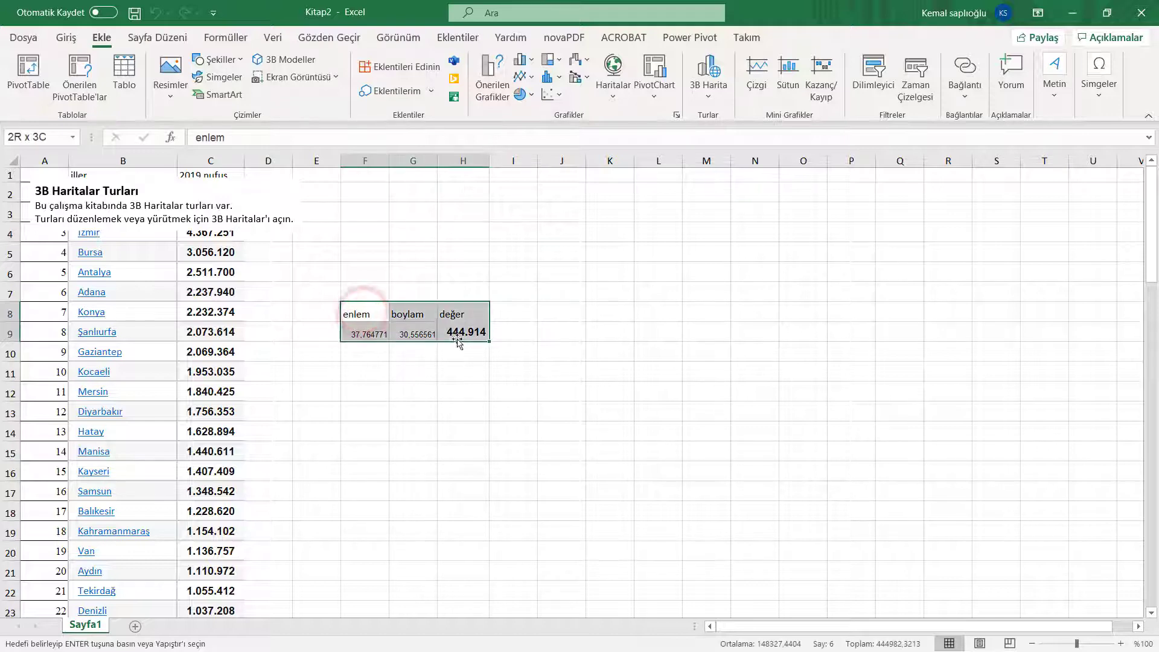
click(708, 71)
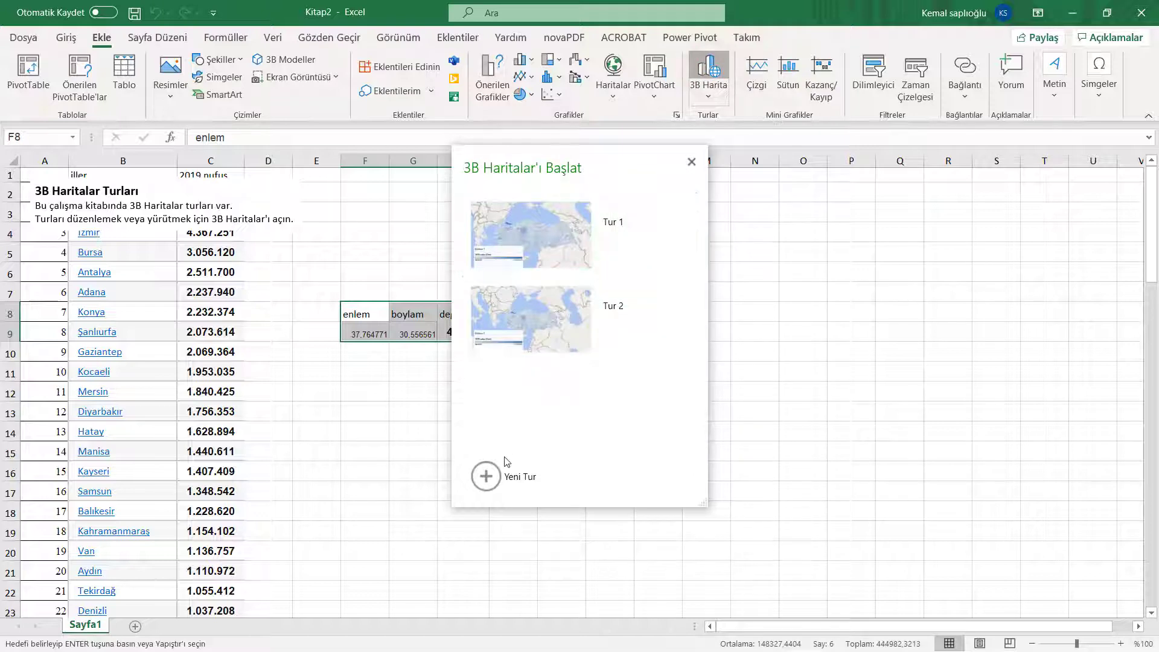
click(489, 477)
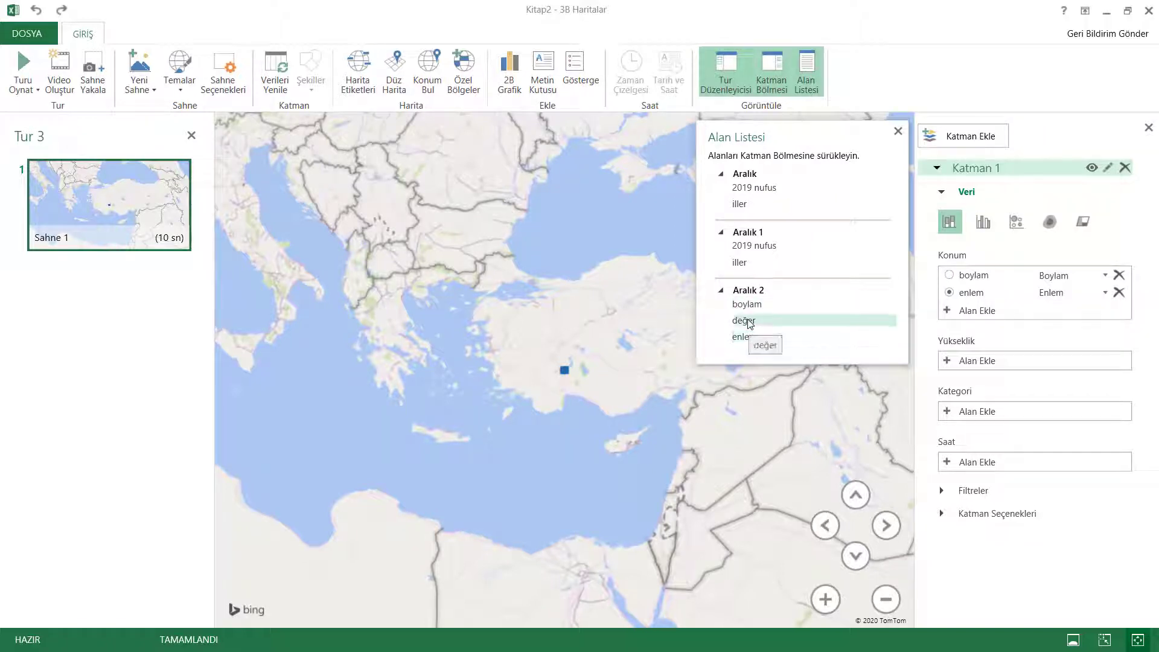
Step: Use değer as the height, try heat map then region view, and dismiss the region warning
drag(748, 322, 977, 367)
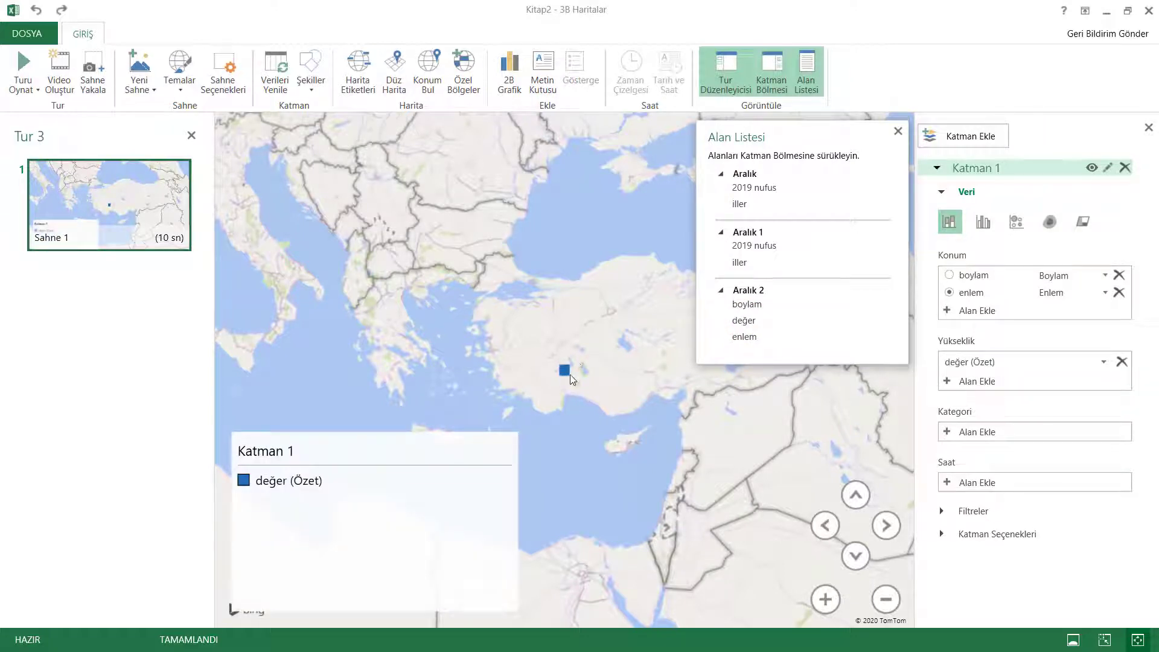
scroll(568, 377, up, 5)
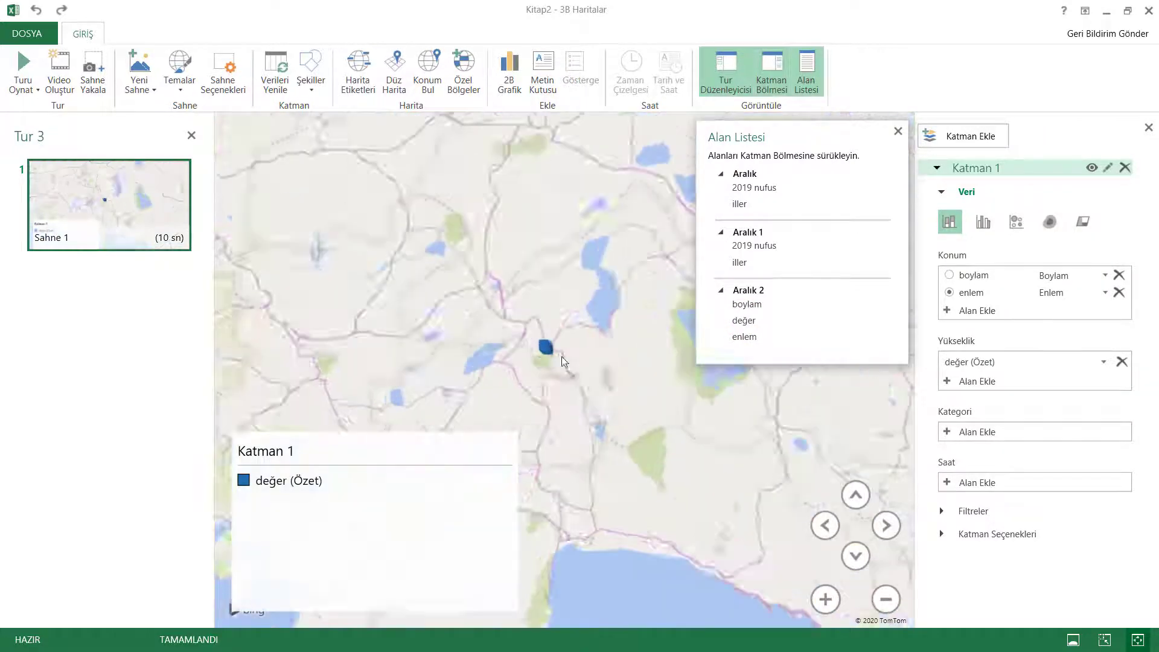
click(1050, 222)
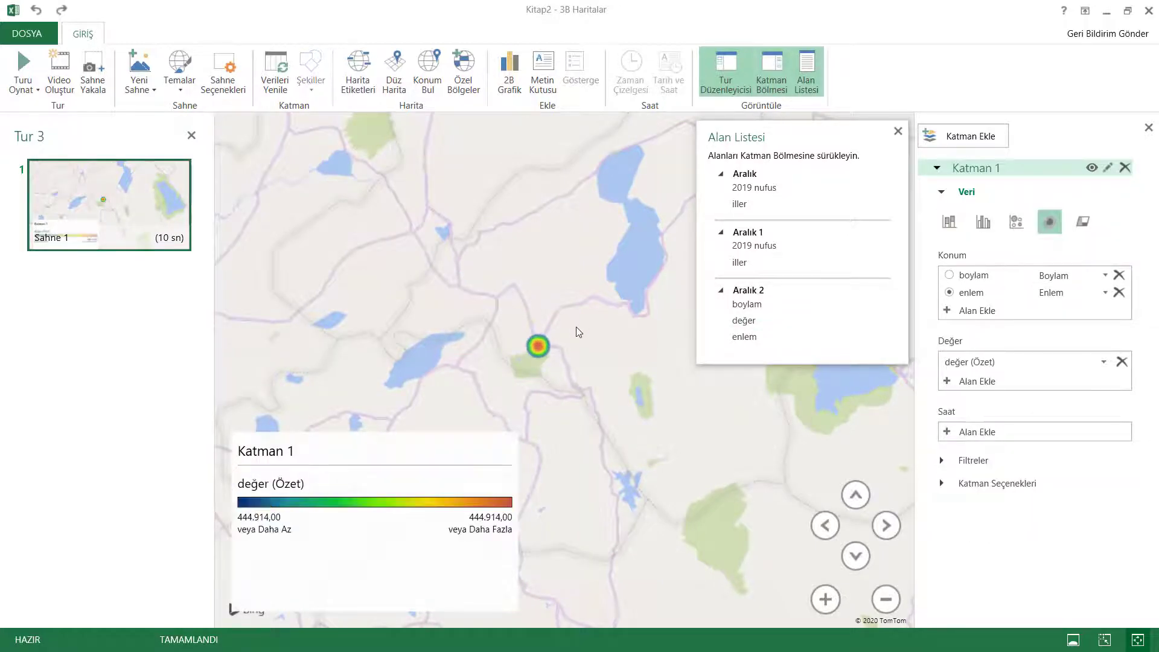
scroll(559, 341, up, 3)
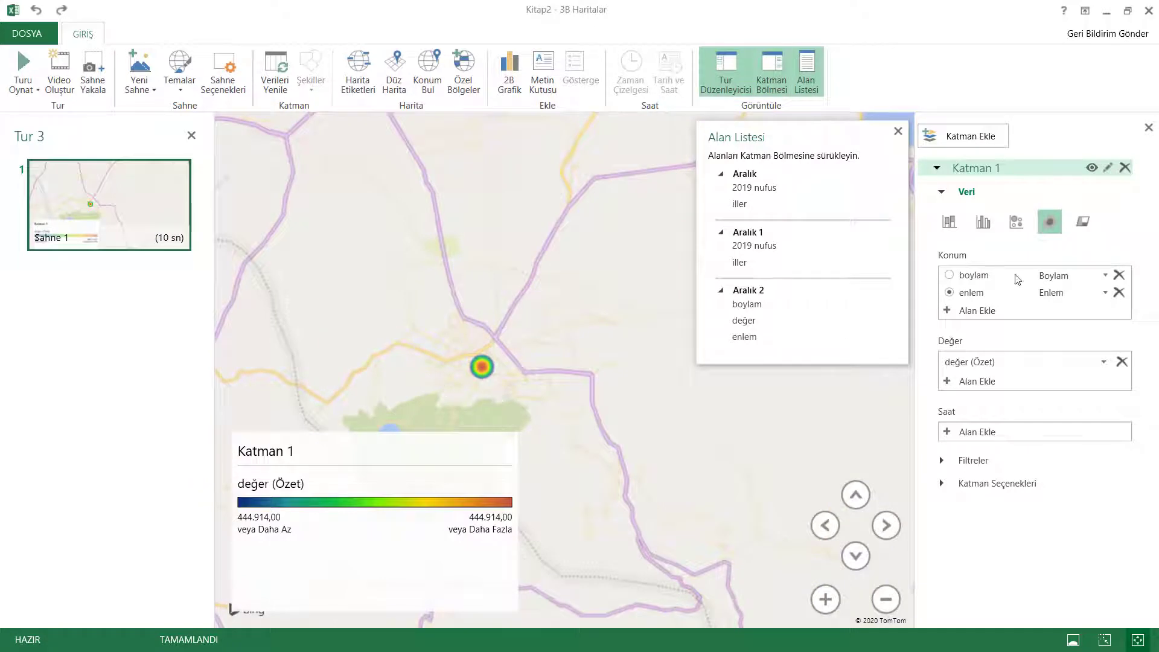
click(1084, 222)
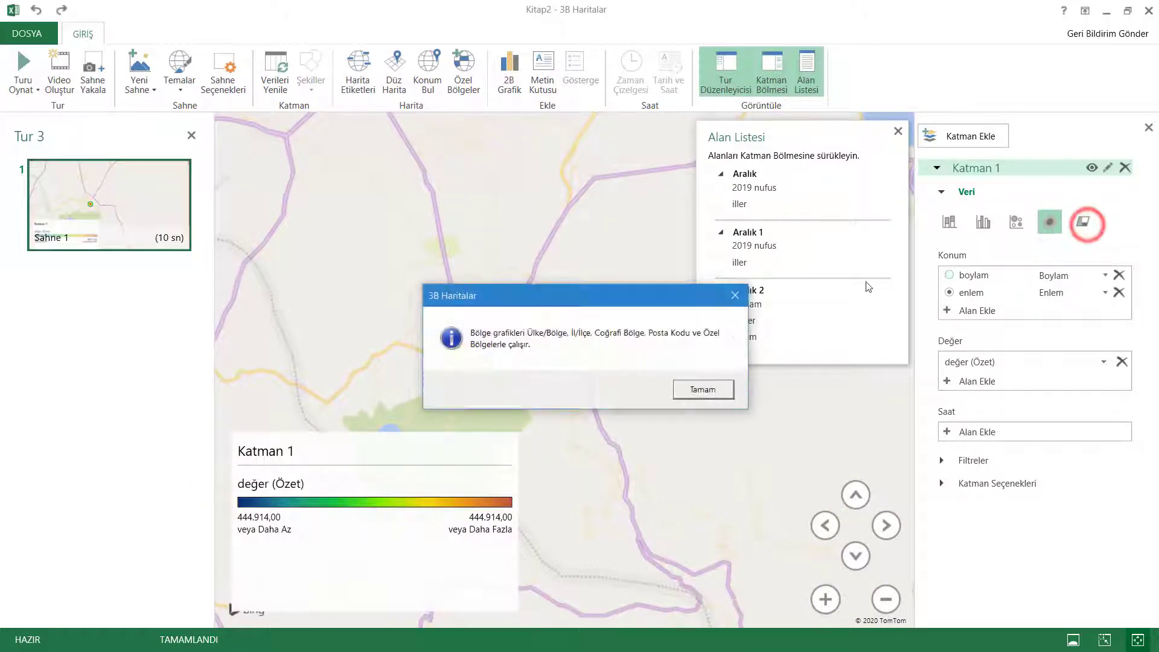
click(711, 390)
Step: Zoom out, toggle the field list, and remove boylam from the layer's location
scroll(638, 280, down, 3)
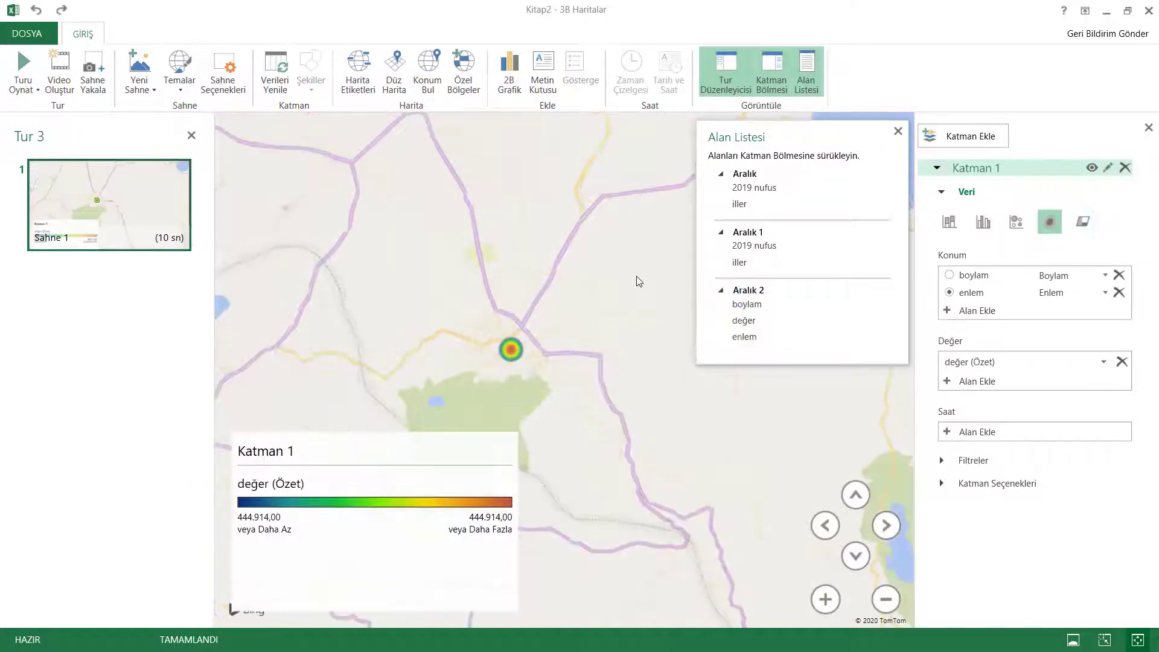
scroll(639, 281, down, 2)
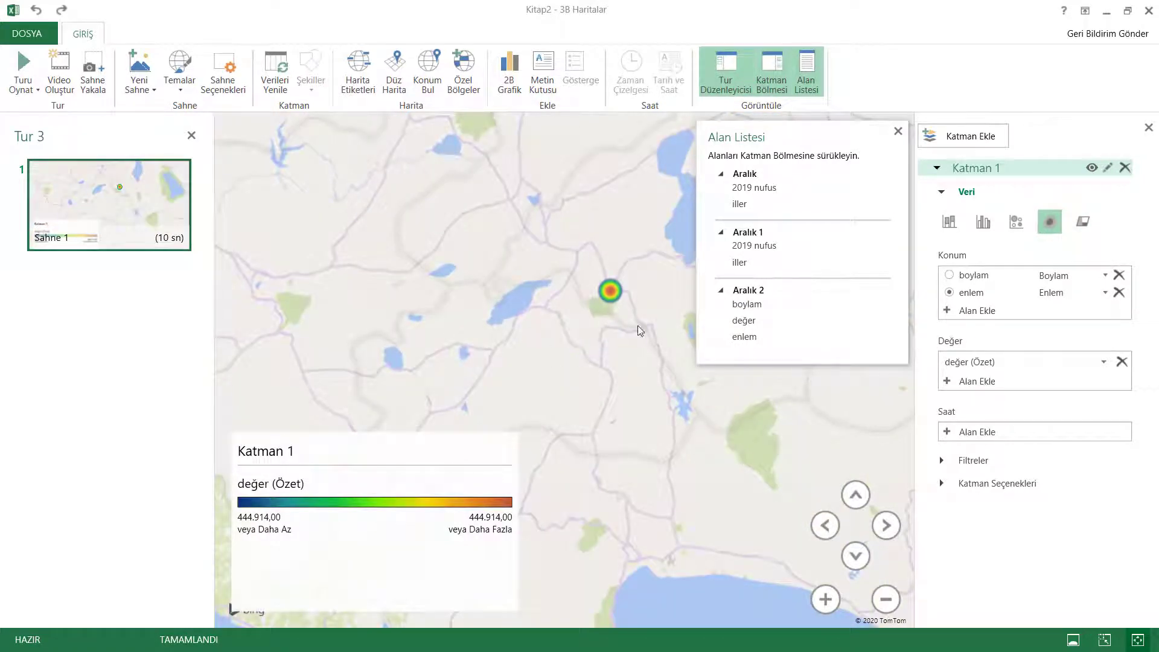
click(1041, 297)
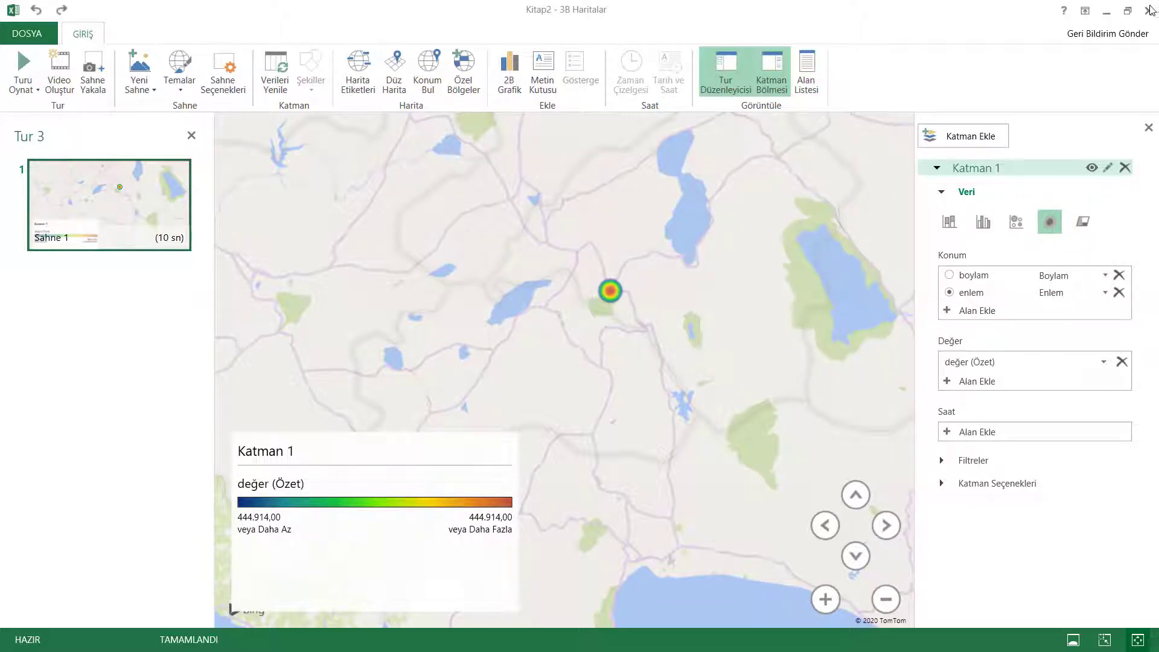
click(807, 71)
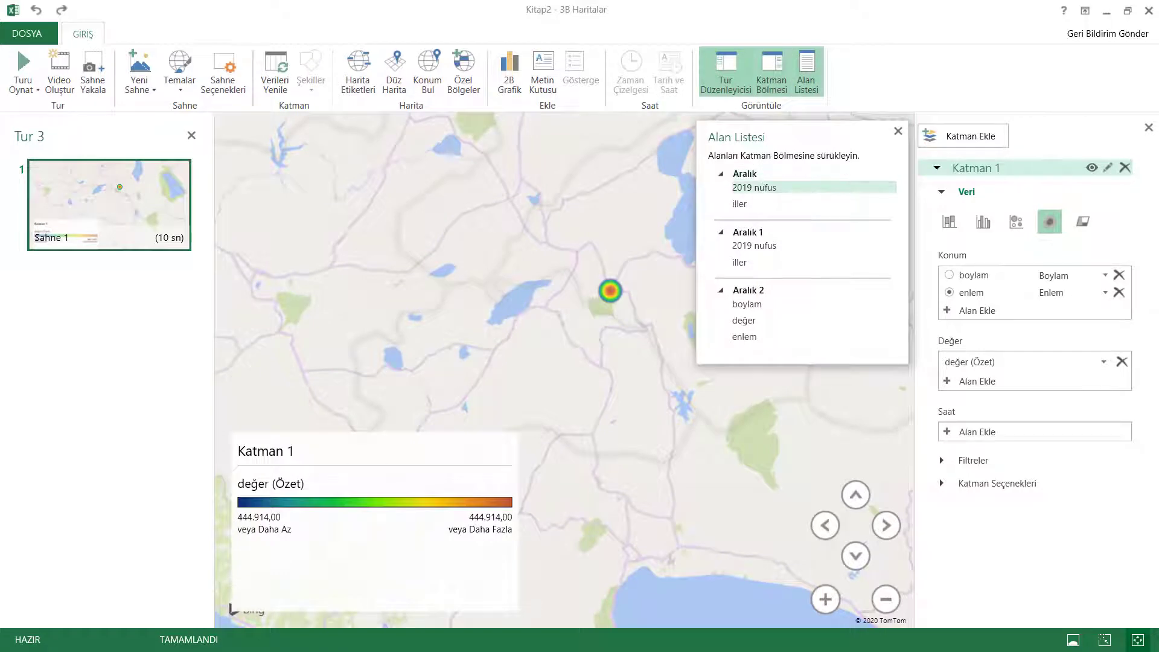
click(1121, 275)
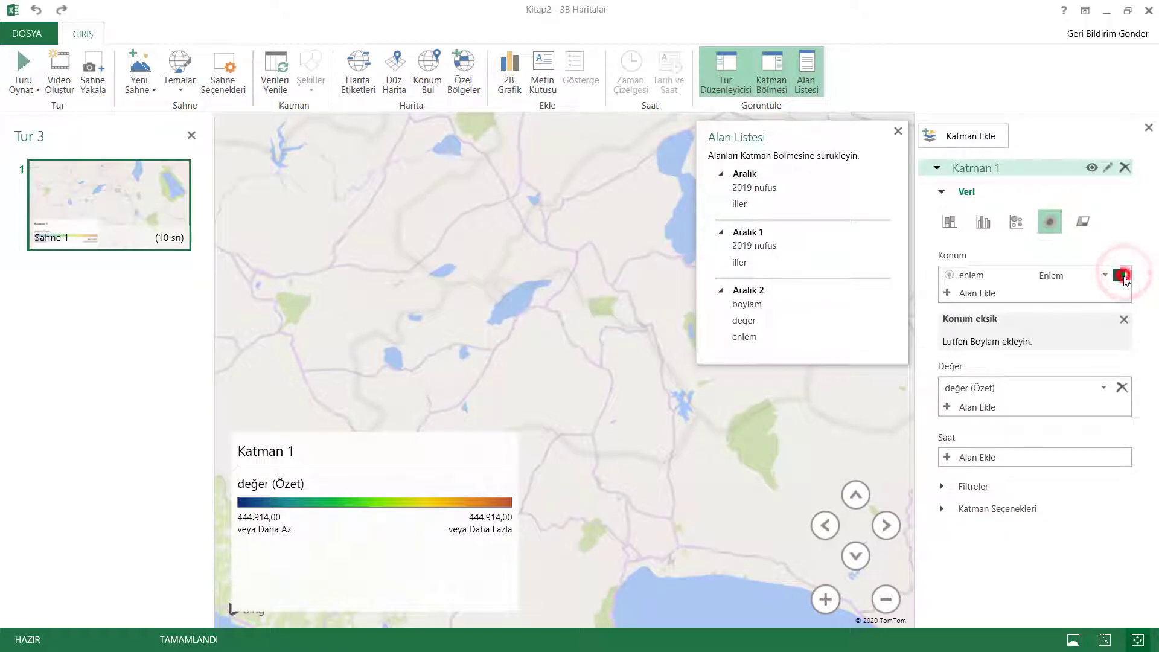
Step: Replace enlem with iller as the location and 2019 nufus as the value
click(1122, 276)
drag(748, 204, 991, 304)
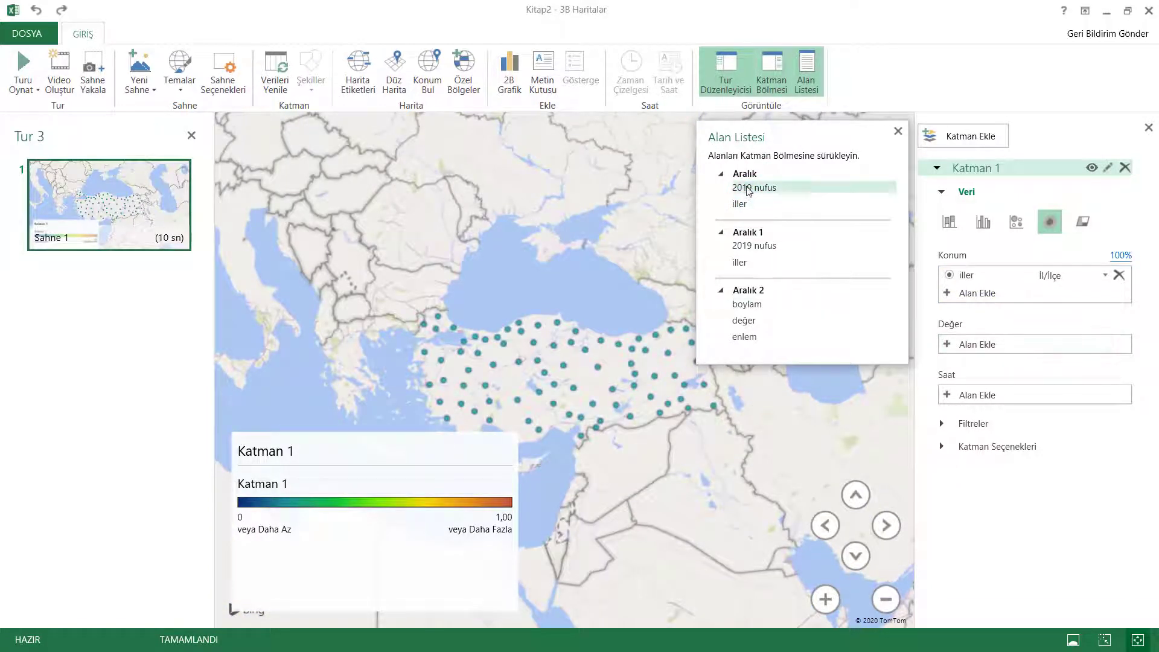
drag(746, 188, 957, 348)
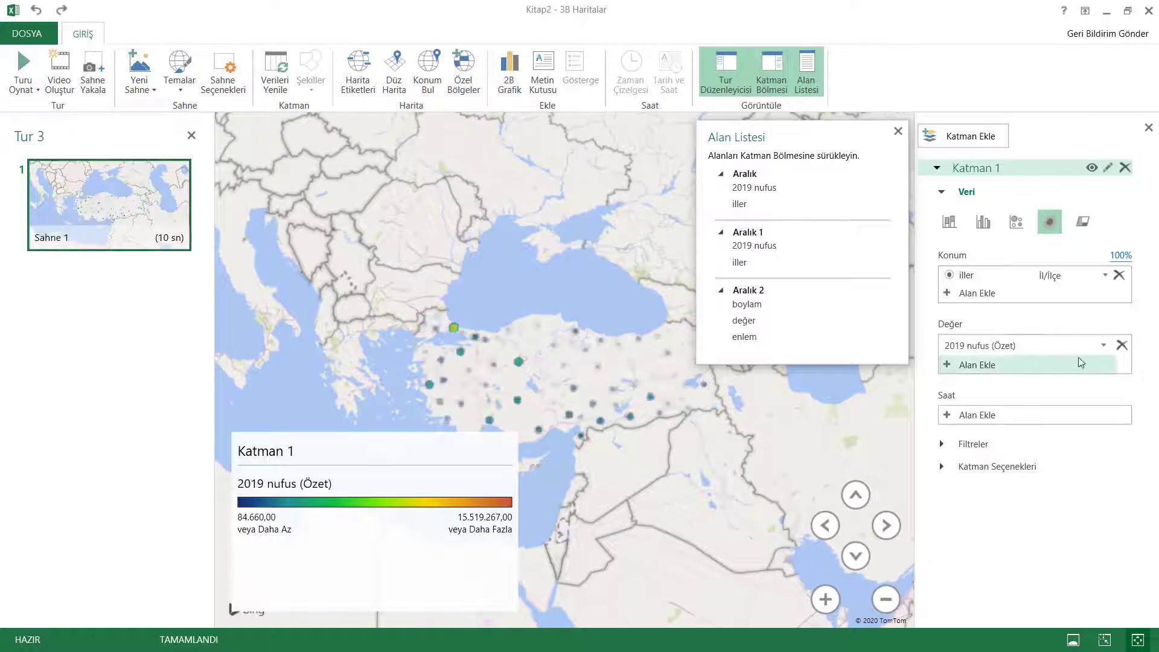
Step: Leave the İl/İlçe geography type unchanged and close 3D Maps
click(1105, 276)
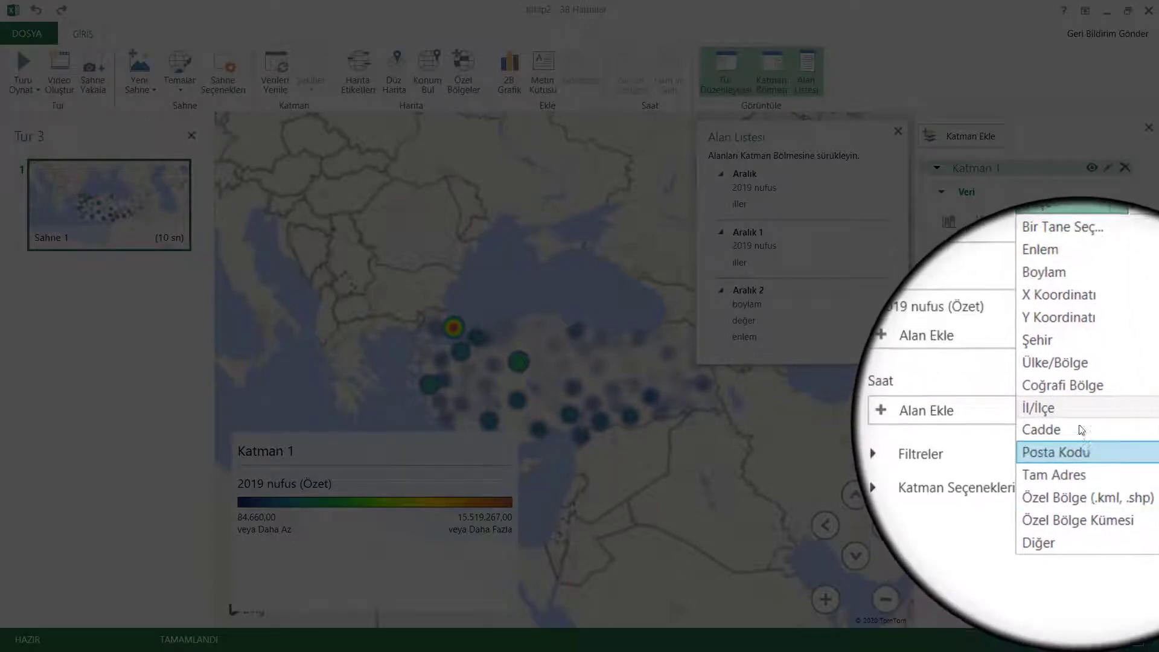
click(858, 440)
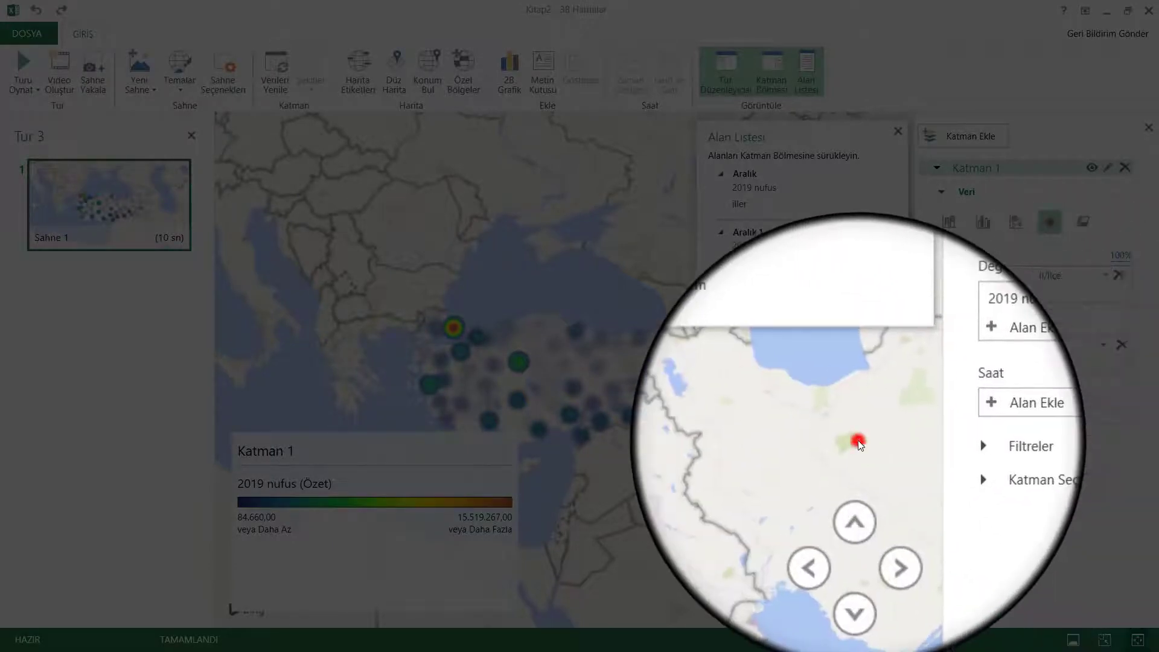
click(1150, 9)
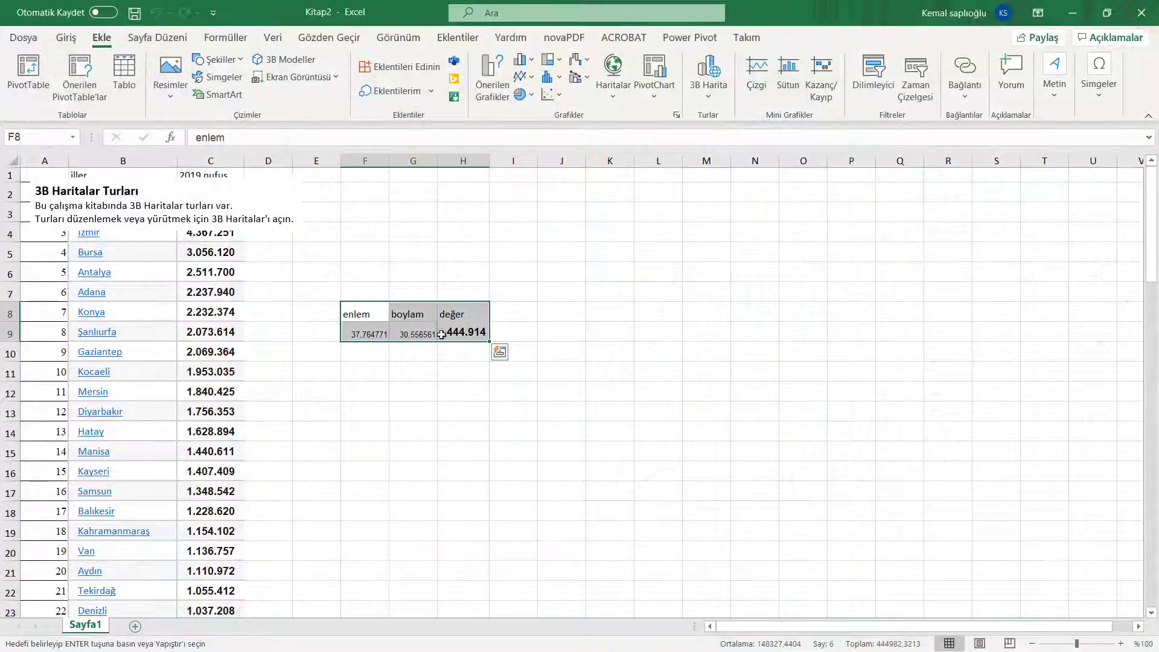
Step: Enter 'Süleyman Demirel Üniversitesi Isparta' in F11, autofit column F, and type değer in G11
click(371, 374)
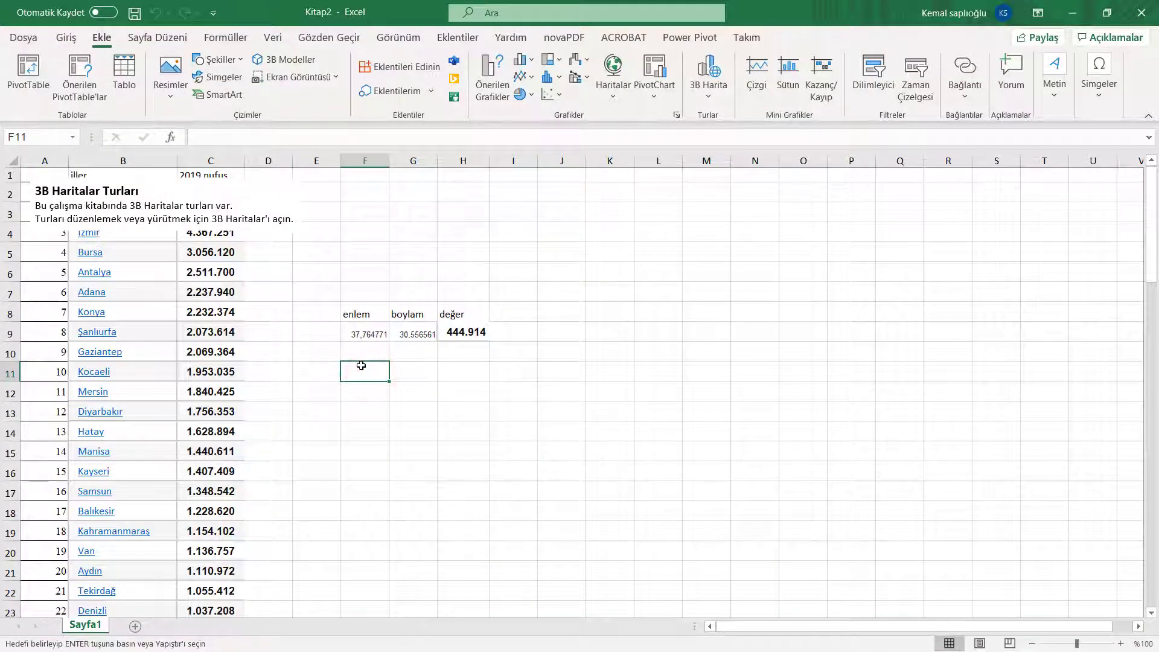
text(Sü)
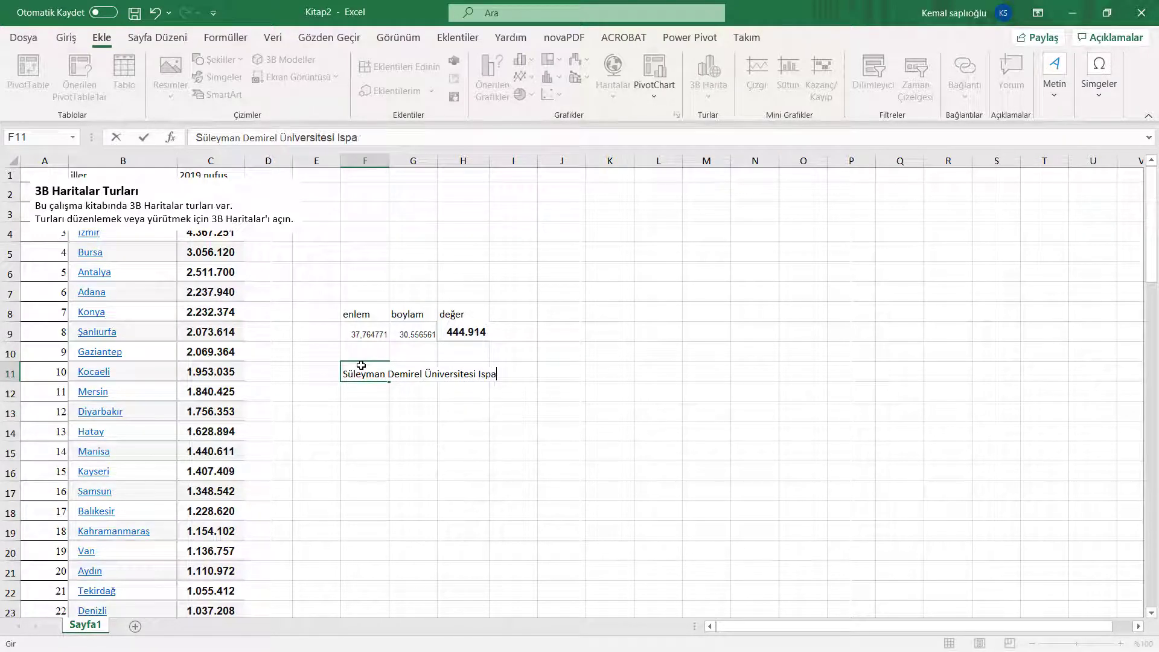
key(Return)
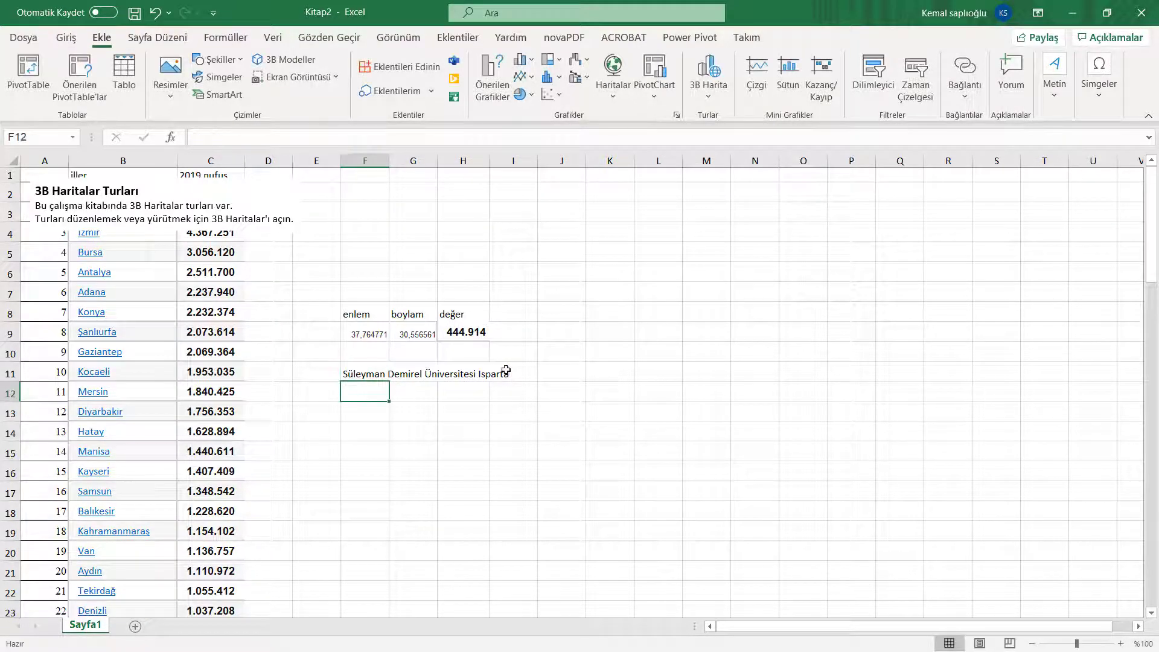
double_click(389, 161)
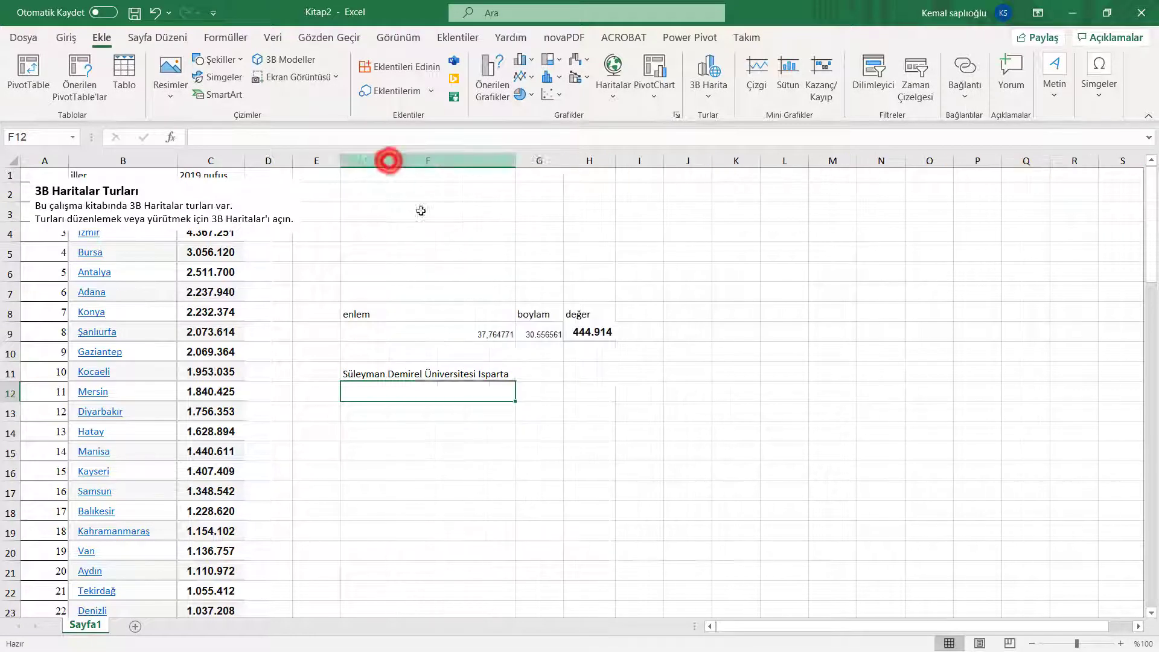
key(Up)
key(Right)
text(değe)
key(Return)
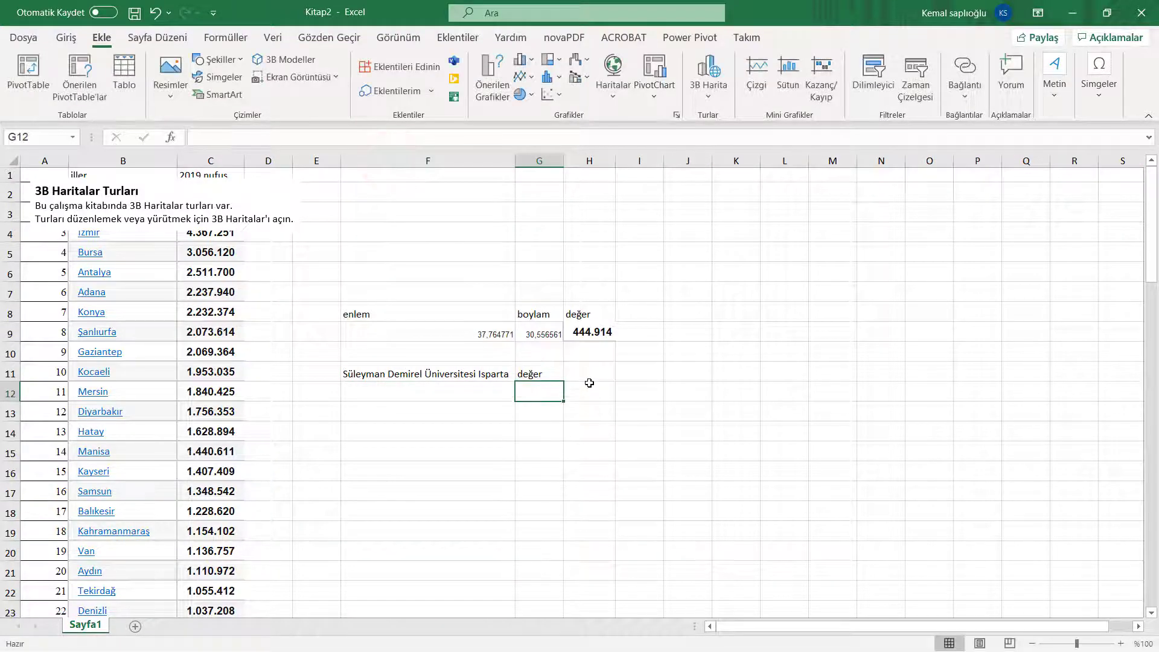
Step: Add konum/değer headers in F10:G10, set G11 to 1, select F10:G11 and open 3D Maps
click(448, 351)
text(konum)
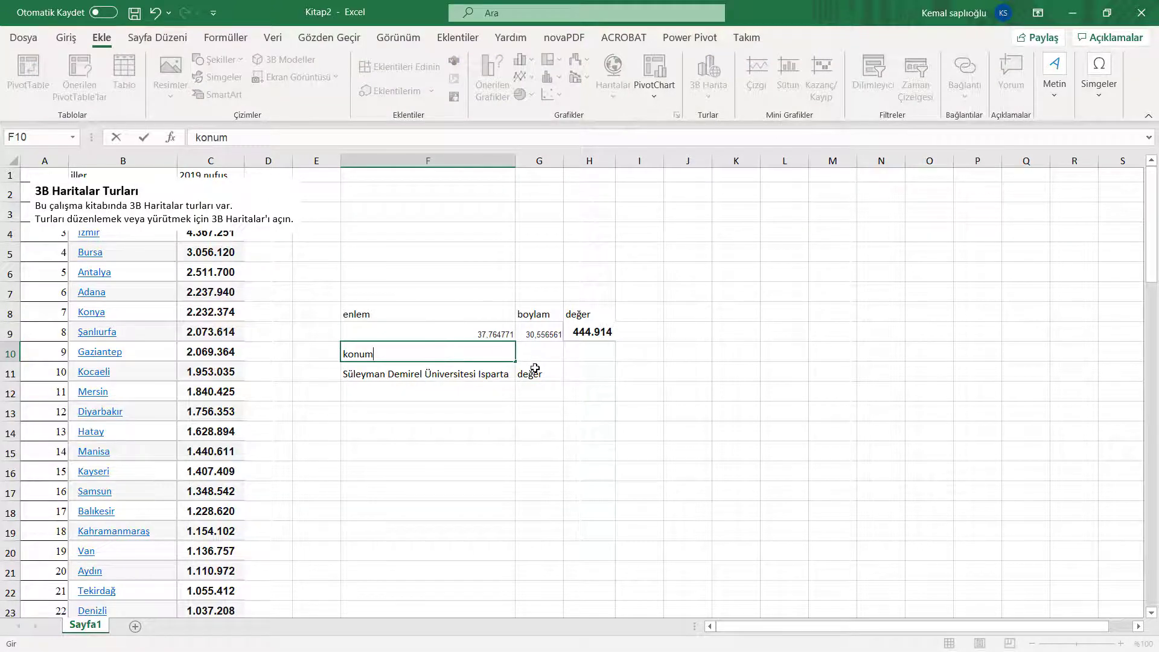
click(535, 369)
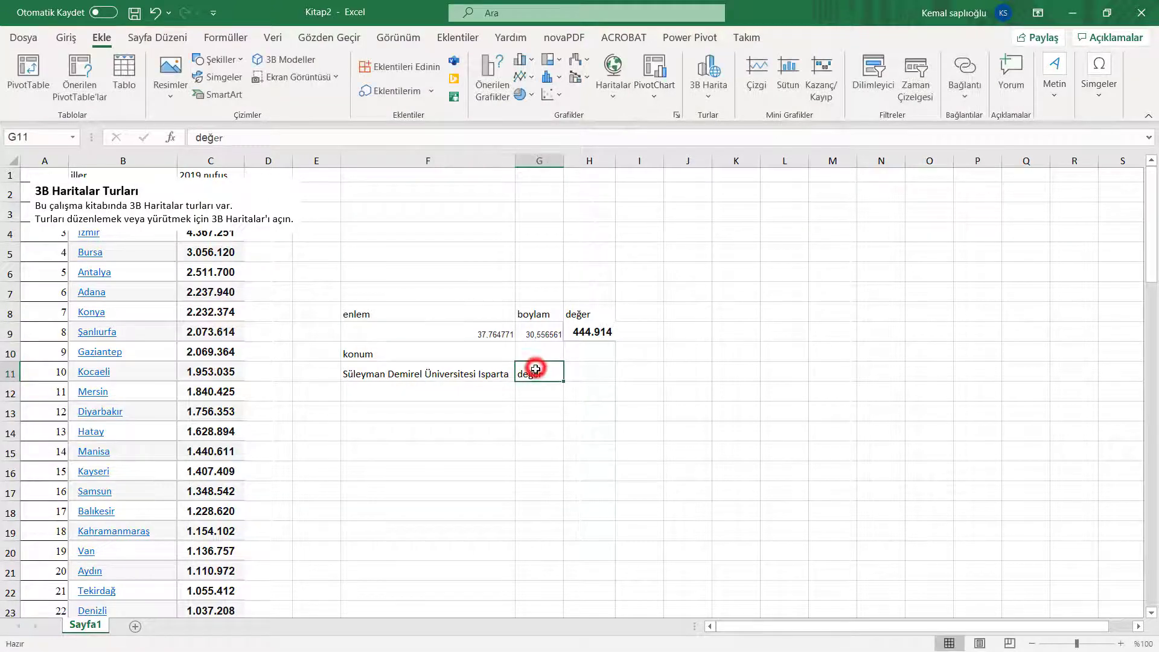
text(1)
click(542, 351)
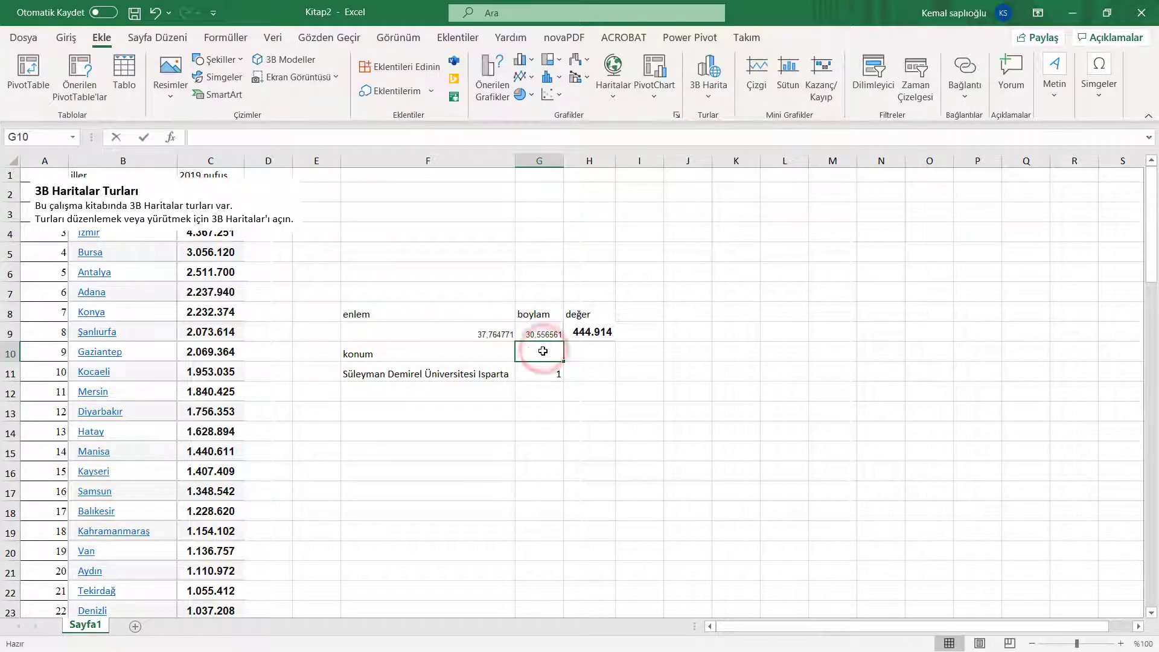
text(değer)
key(Return)
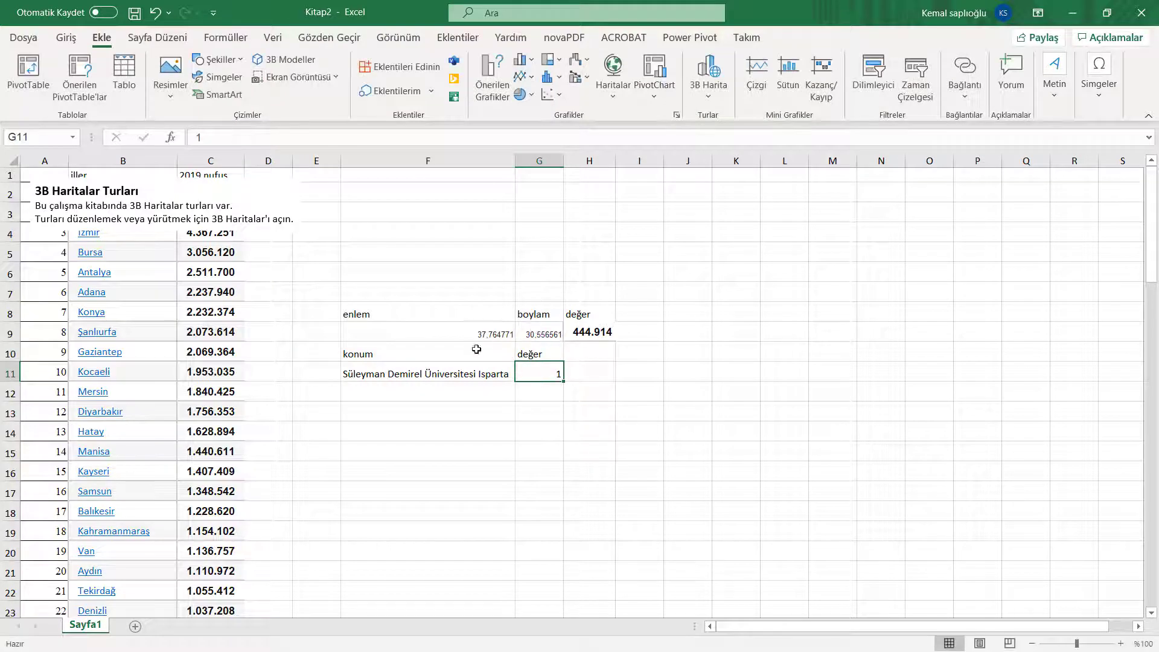
drag(476, 350, 531, 374)
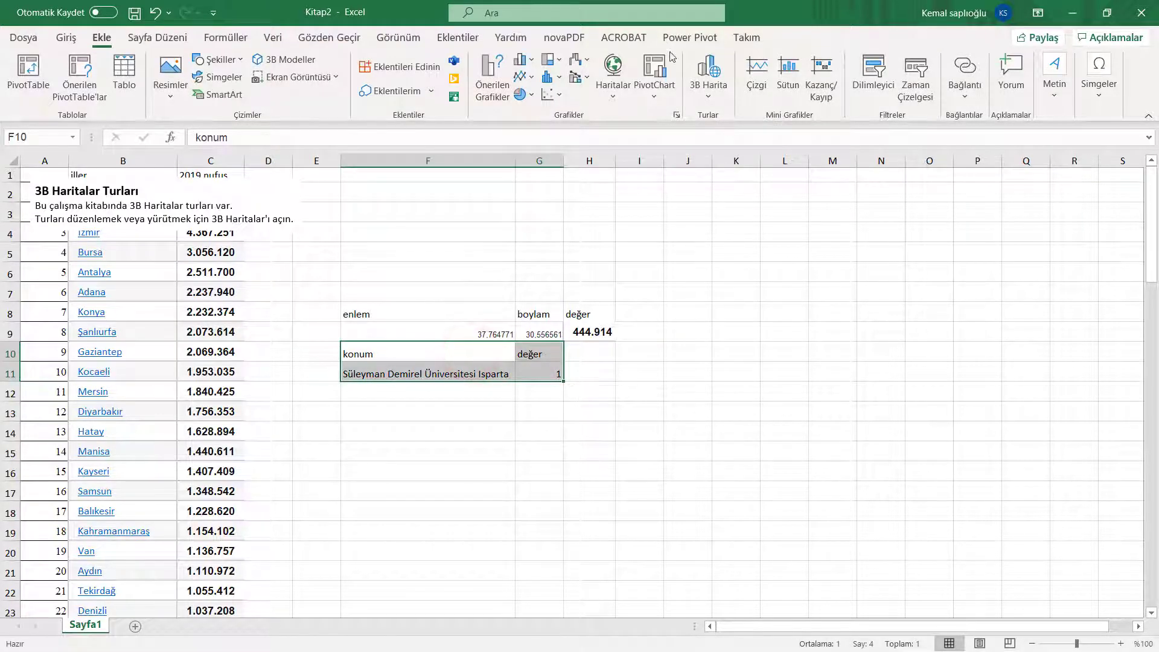
click(708, 71)
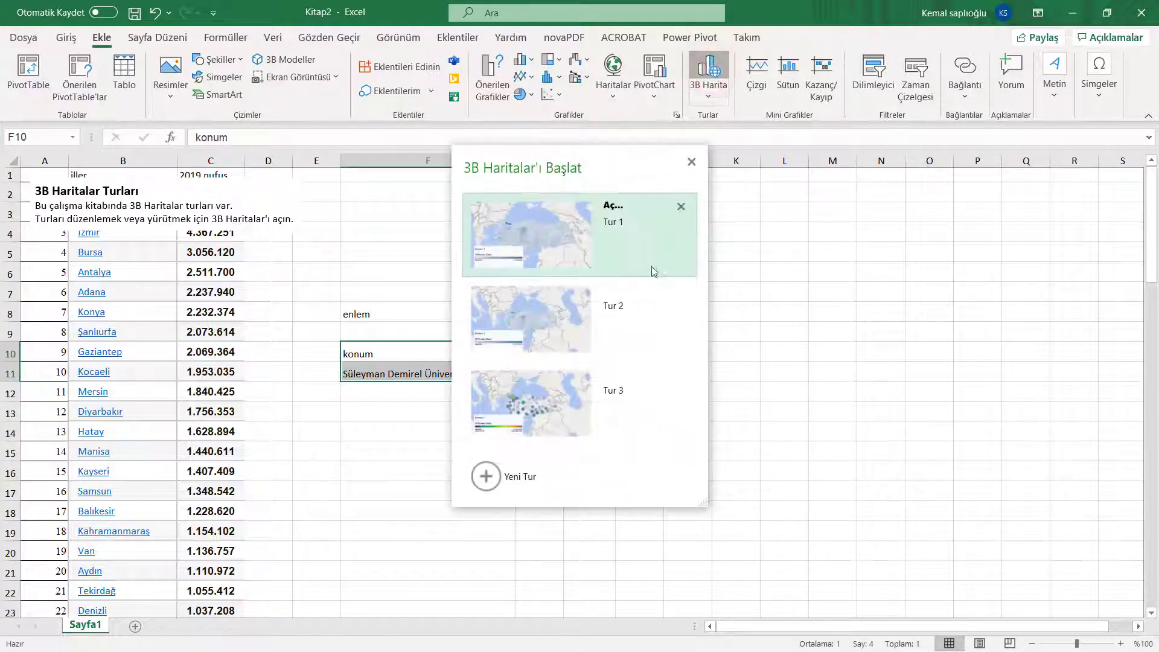
Step: Start a new tour (Yeni Tur) that places the konum field on the map as Tam Adres
click(489, 481)
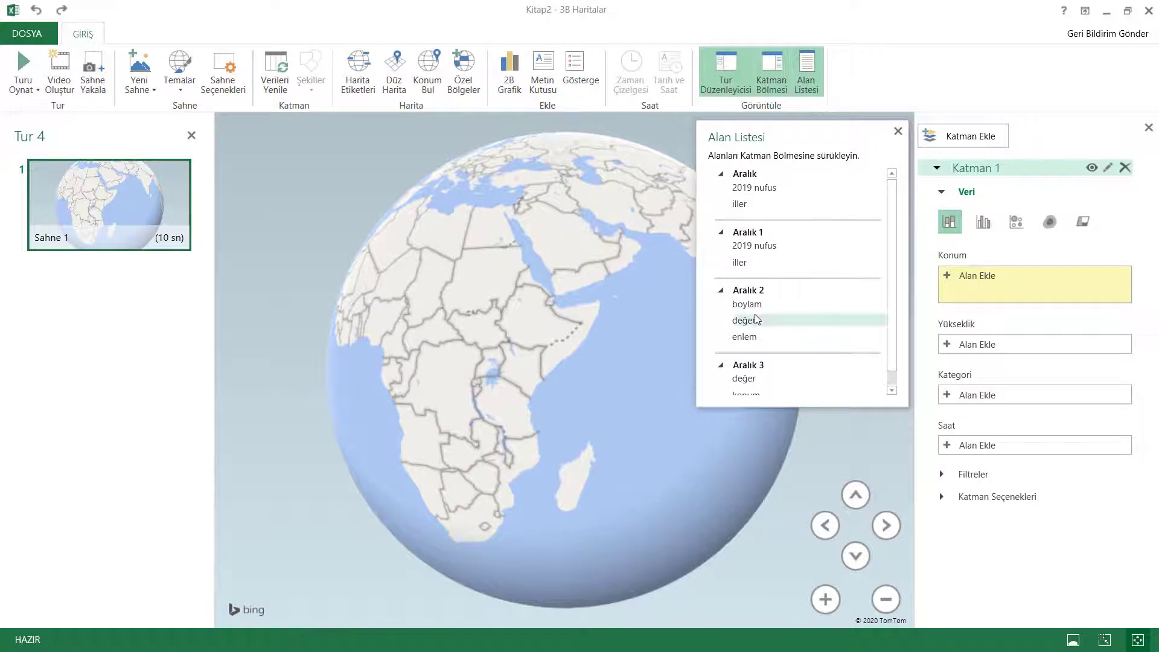
scroll(742, 320, down, 1)
mouse_move(746, 379)
mouse_down()
mouse_move(917, 351)
mouse_move(973, 303)
mouse_up()
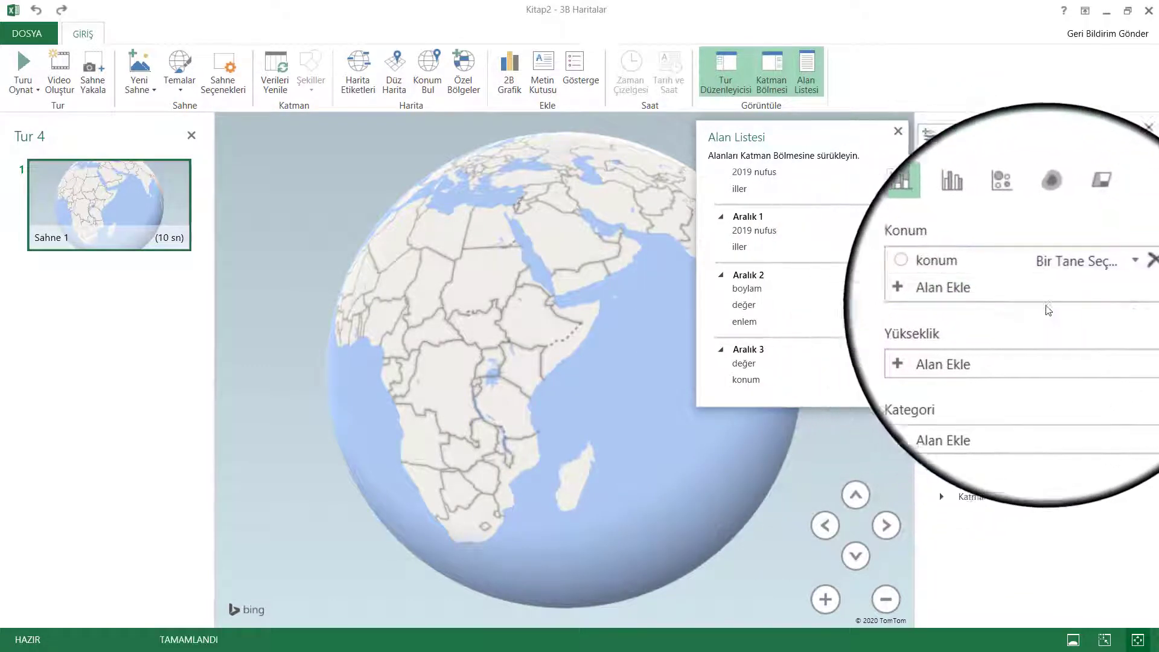
click(1100, 277)
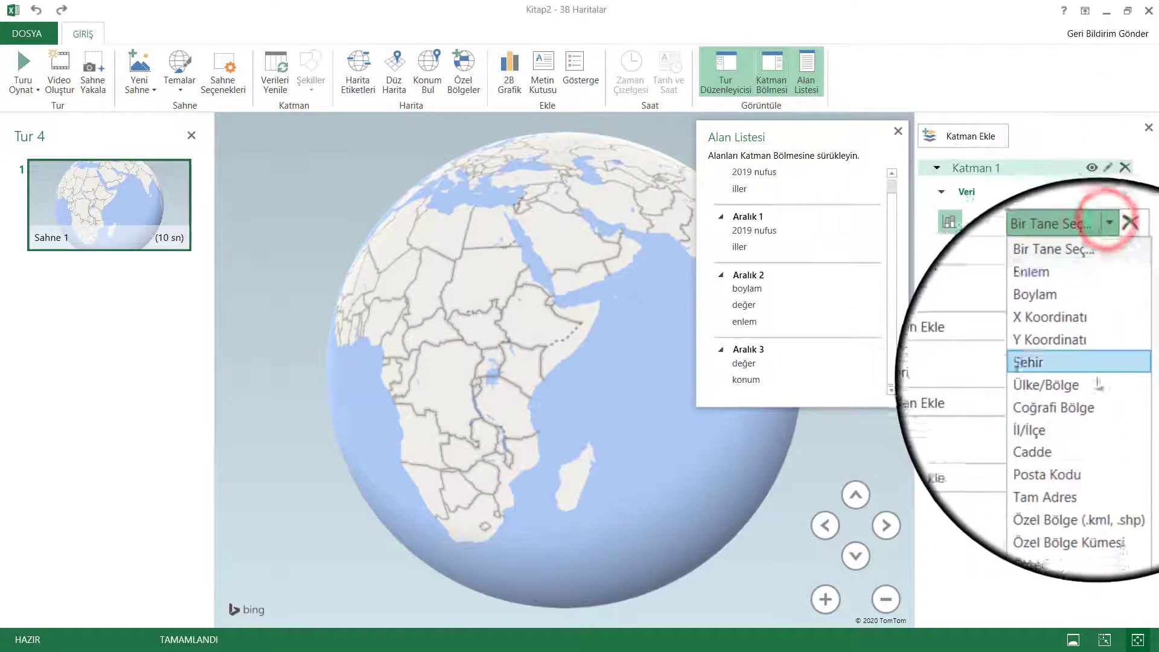
click(1081, 458)
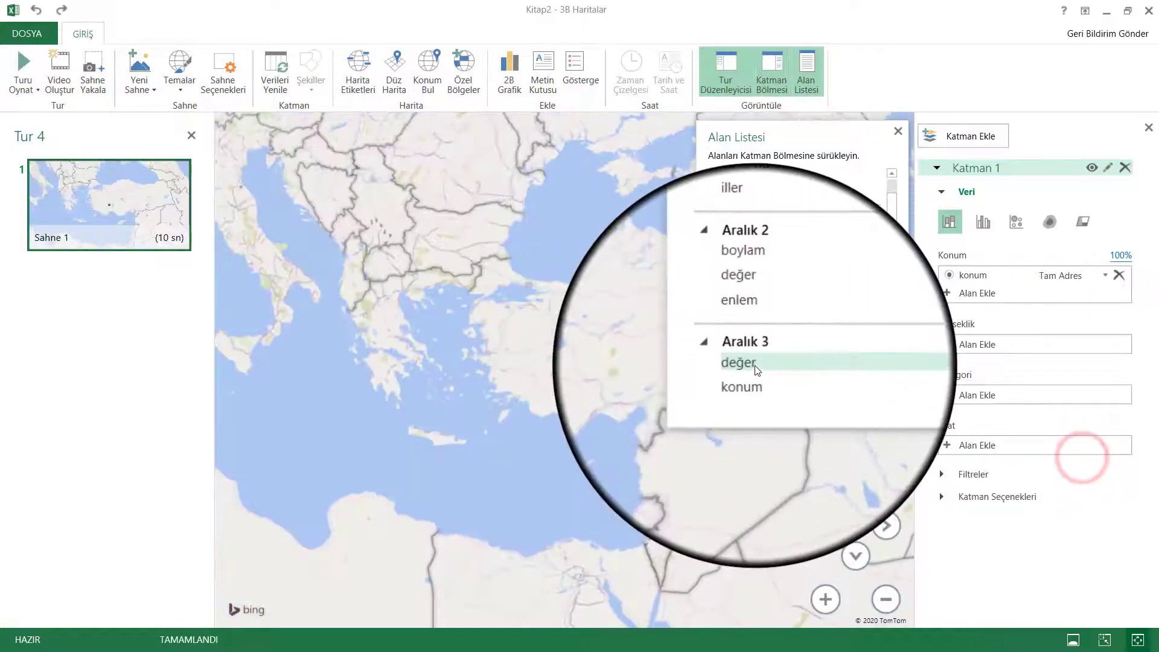
Step: Use değer as the column height (Yükseklik) and close the Alan Listesi field pane
drag(748, 363, 978, 345)
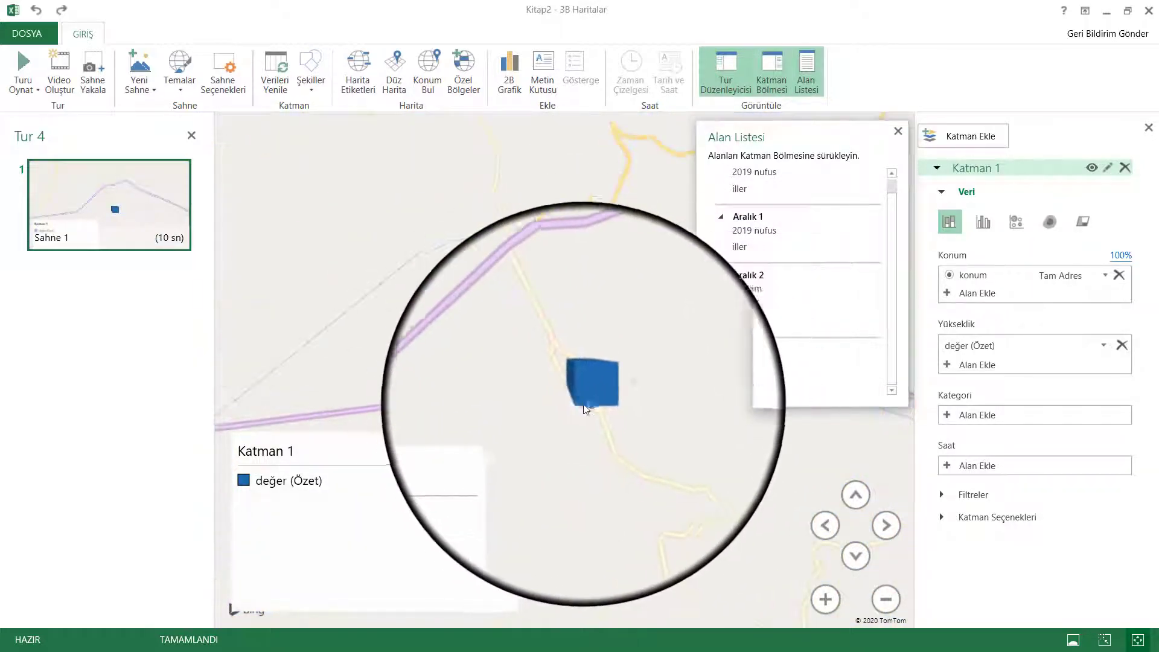
click(1049, 221)
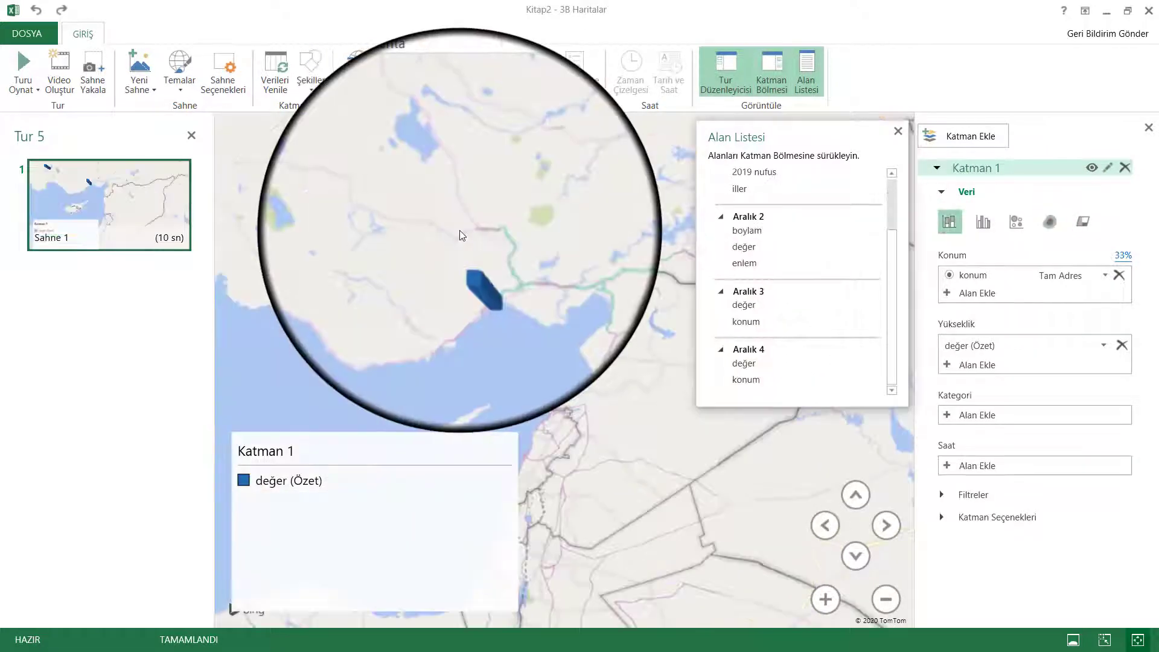
click(910, 124)
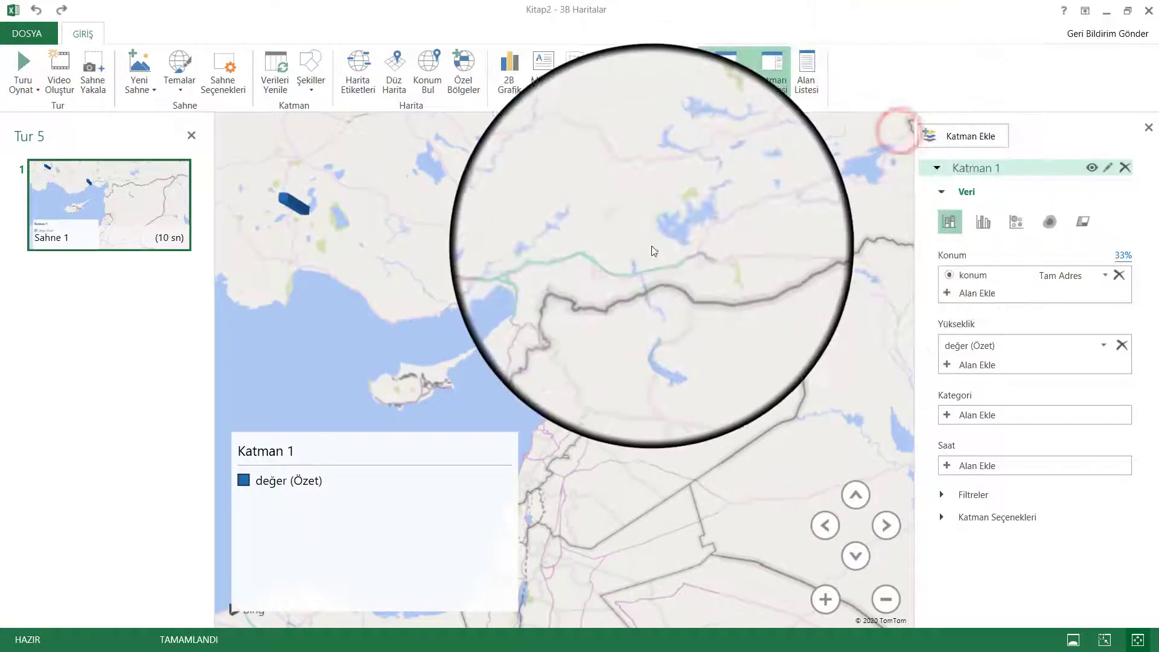